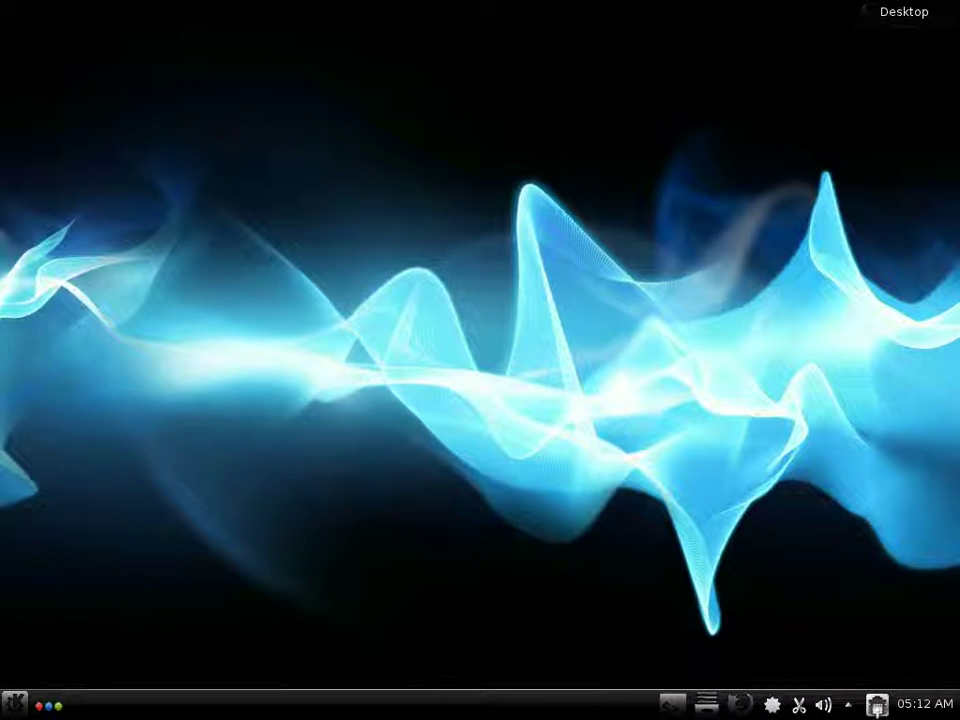
Step: Close the Manjaro Welcome window and launch the terminal by searching the application launcher for "terminal"
left_click(14, 704)
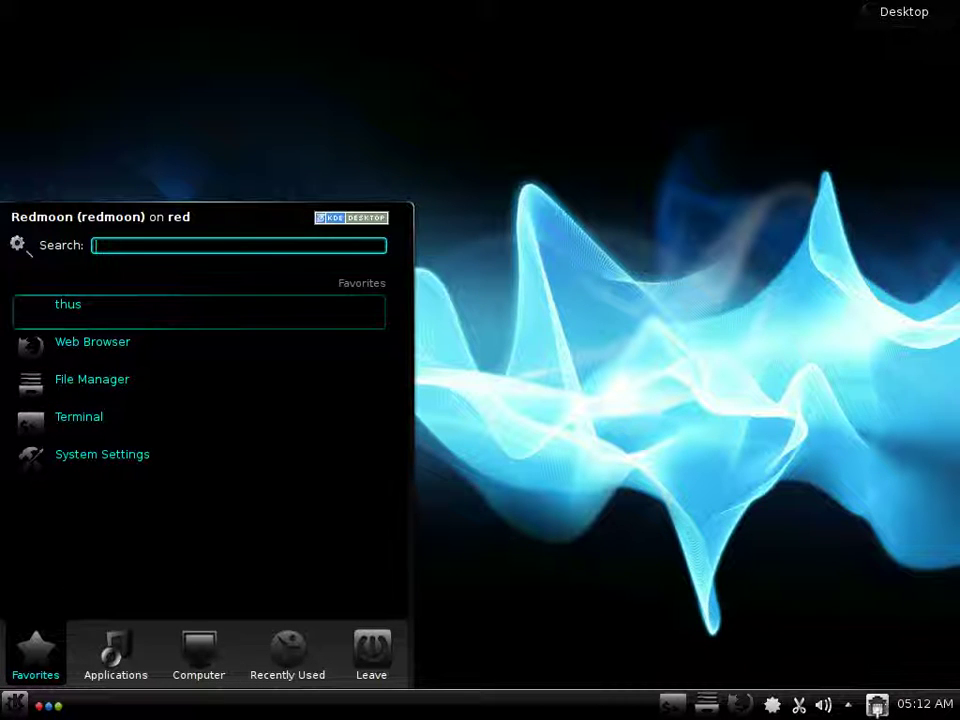
type("ter")
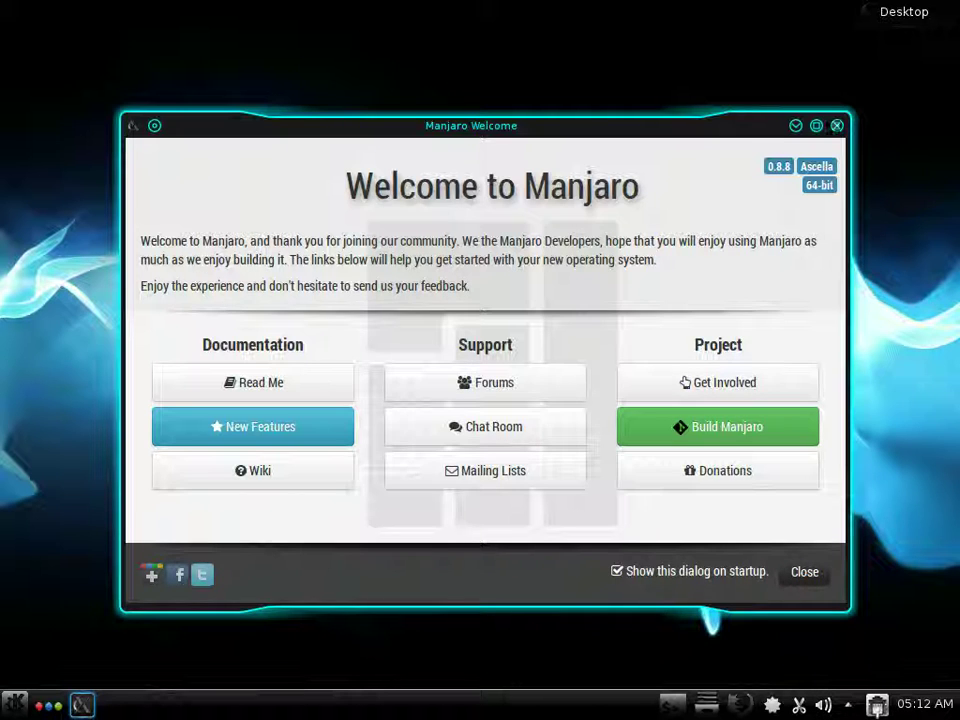
left_click(837, 126)
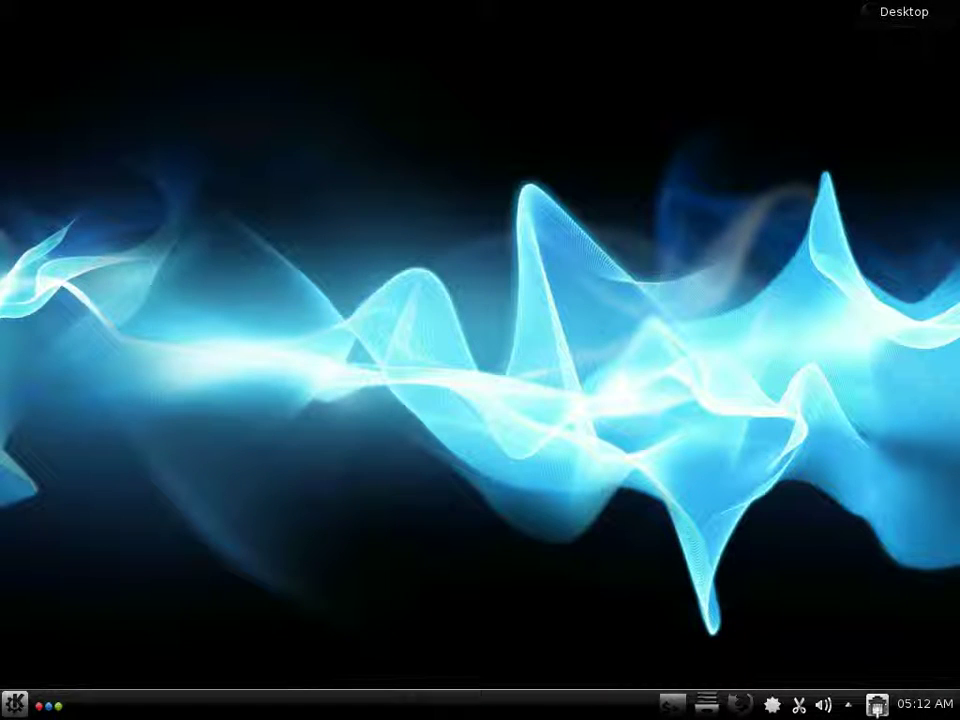
key("alt+F1")
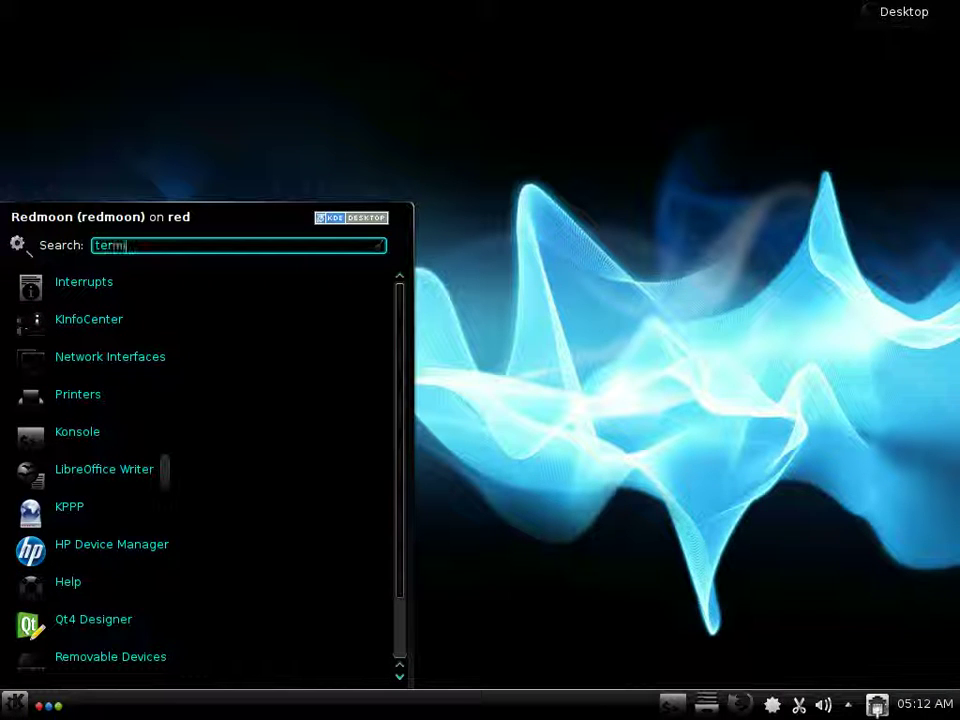
type("terminal")
key("Return")
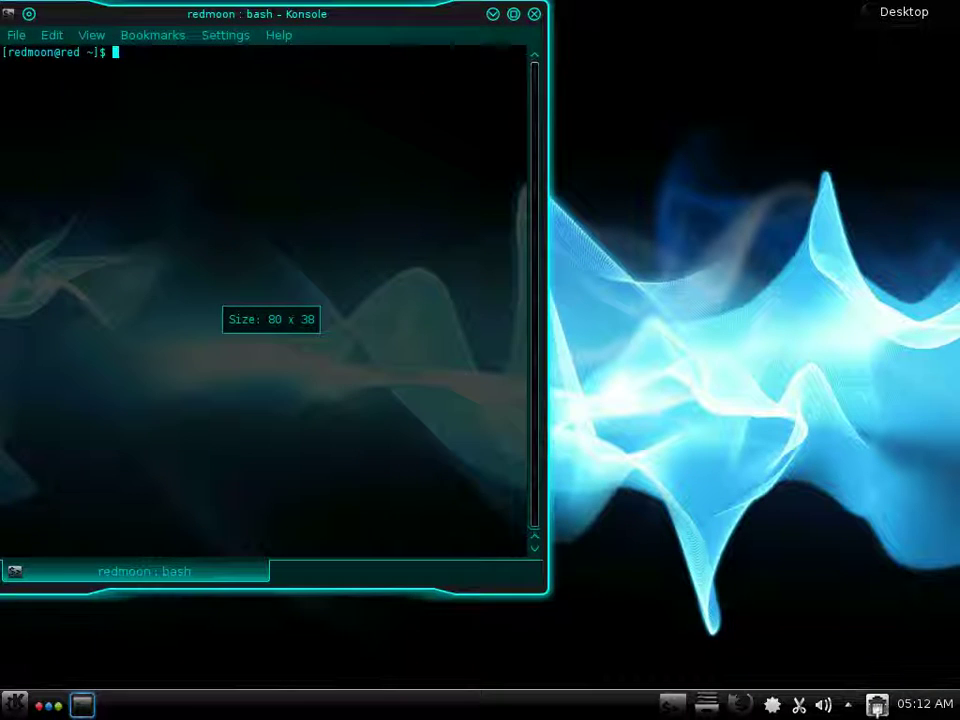
Step: Query the system information with uname -a and the disk usage with df -h, then minimize the terminal
type("uname -")
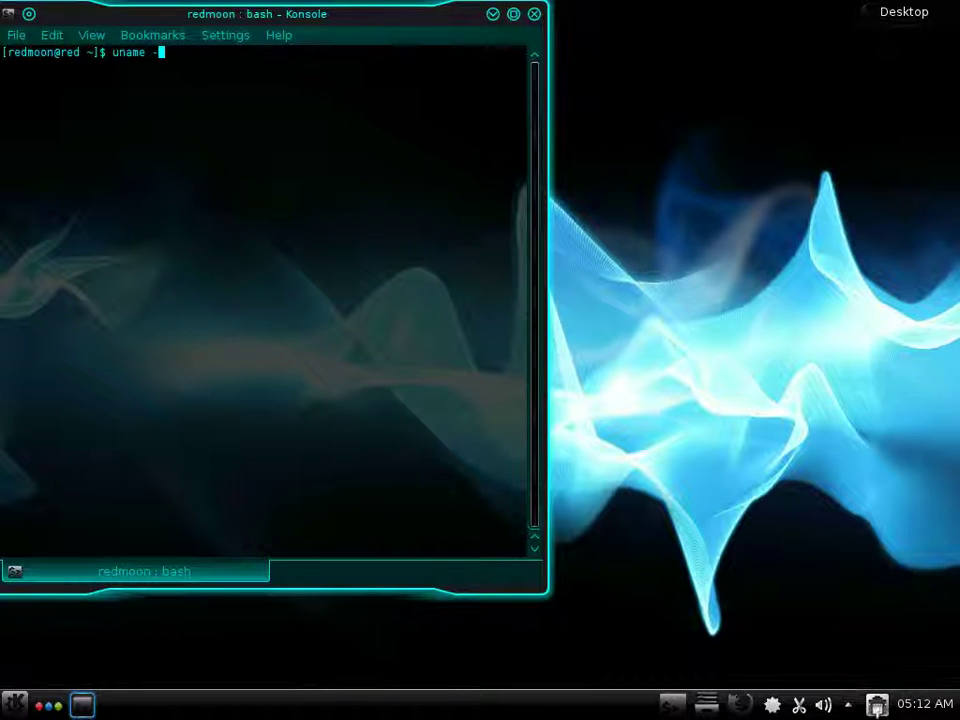
type("a")
key("Return")
type("df ")
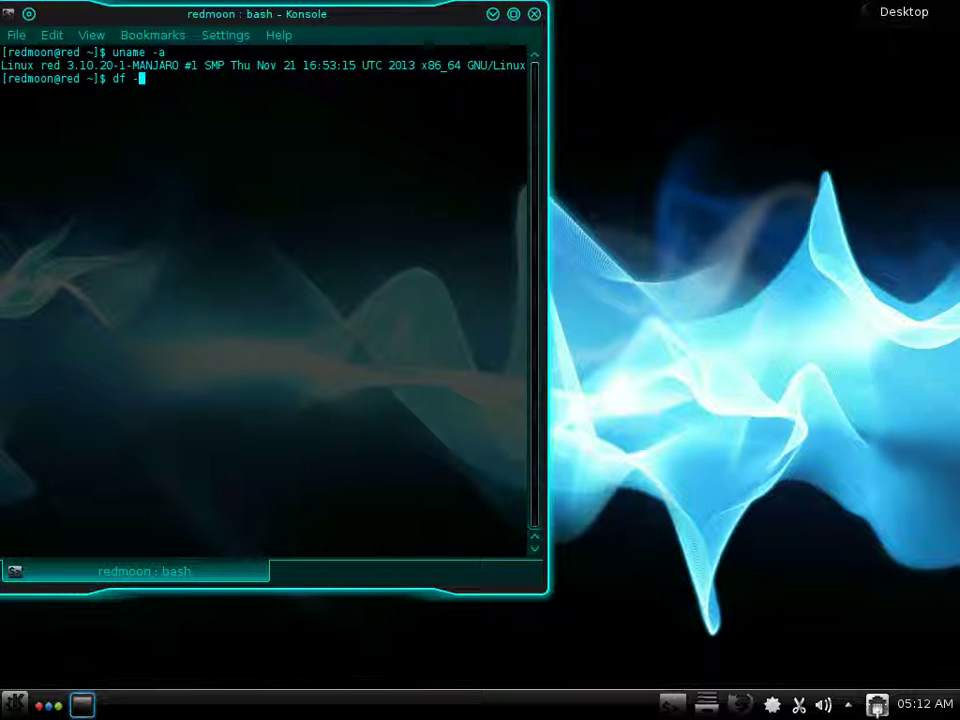
type("-h")
key("Return")
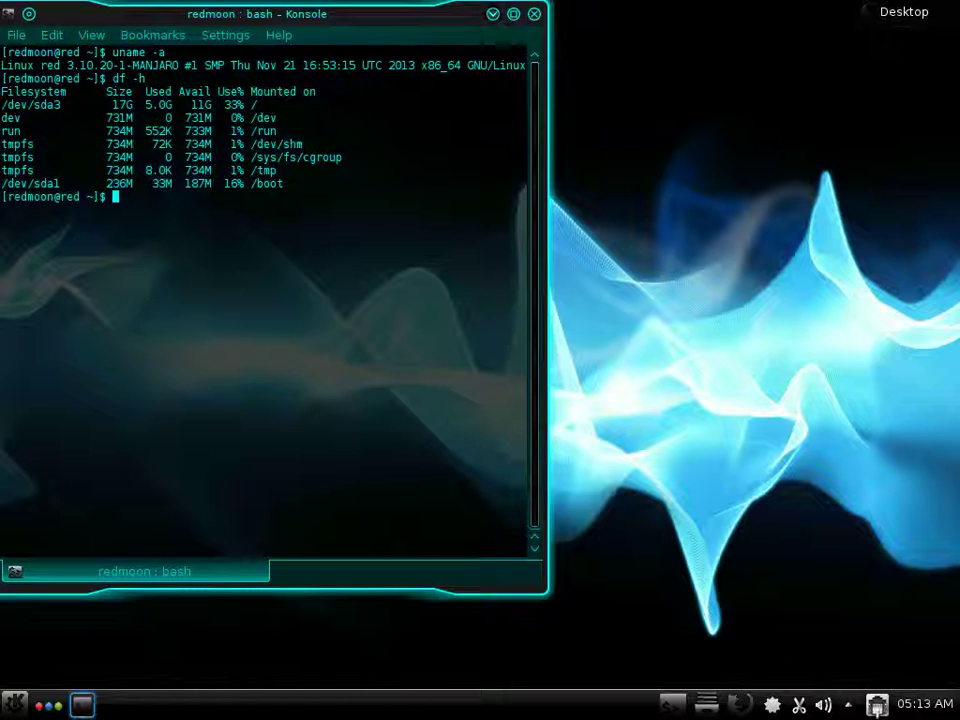
left_click(493, 14)
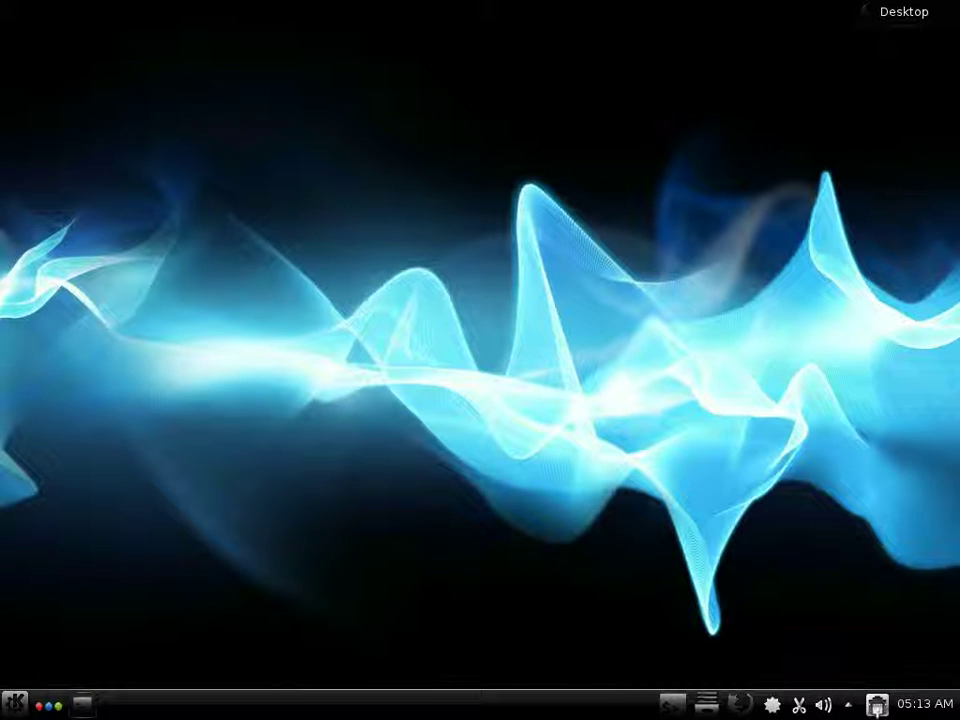
Step: Browse the application launcher's Graphics category to examine which graphics programs are installed
key("alt+F1")
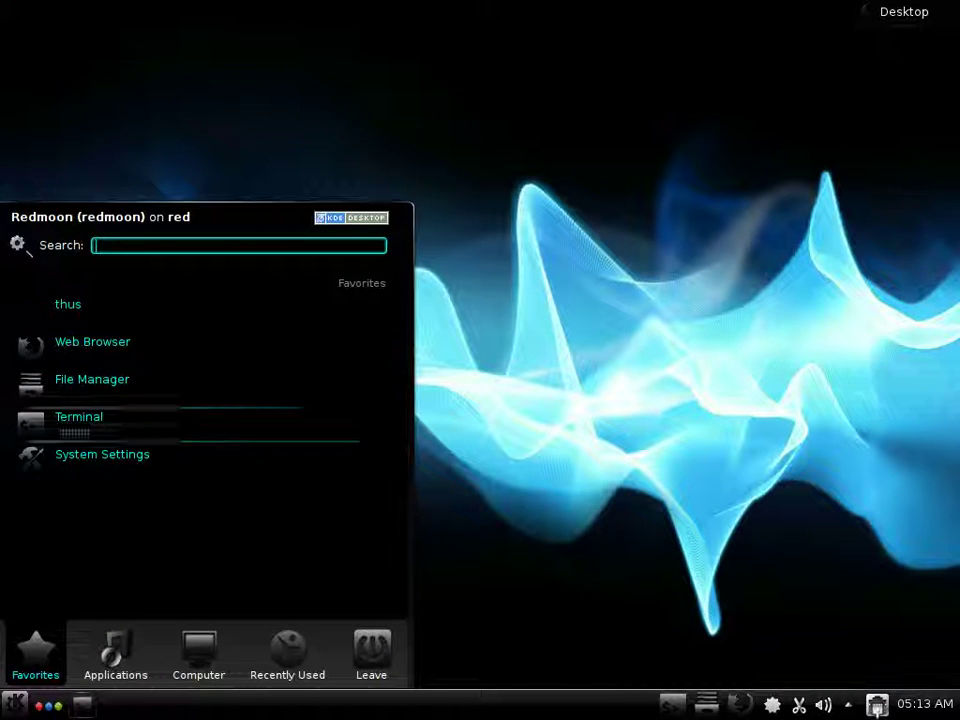
mouse_move(116, 655)
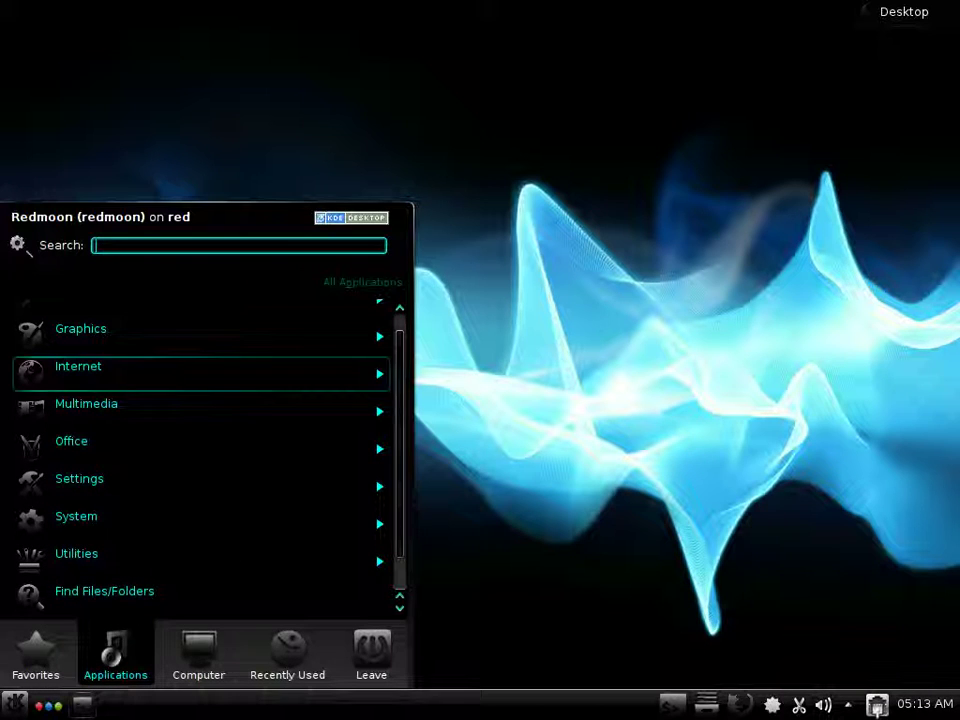
key("Right")
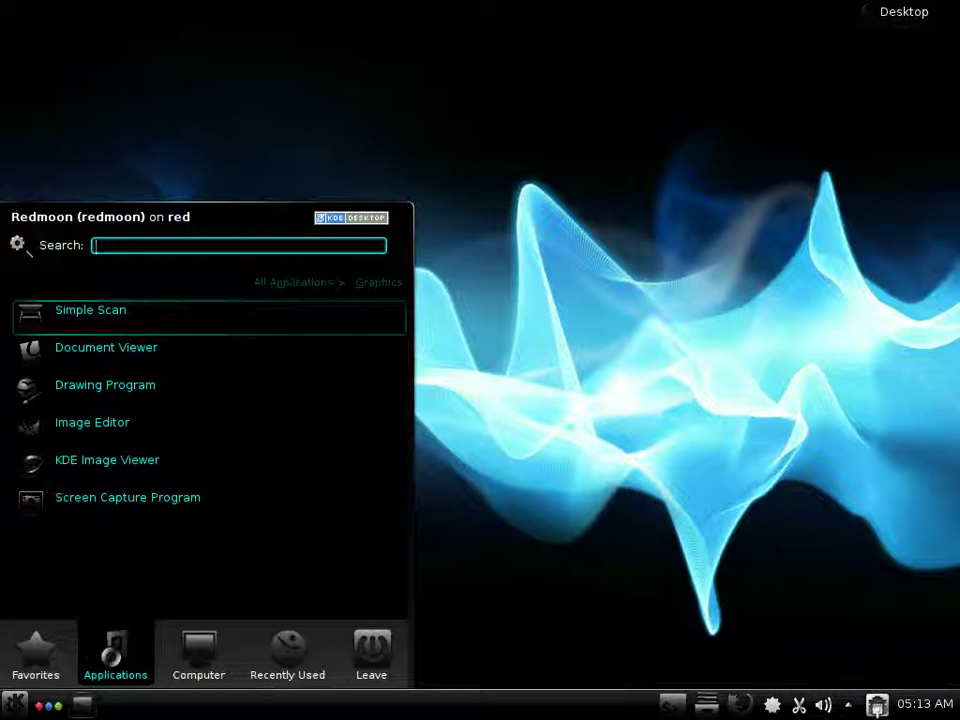
key("Down")
key("Down")
key("Down")
key("Down")
key("Down")
key("Down")
key("Down")
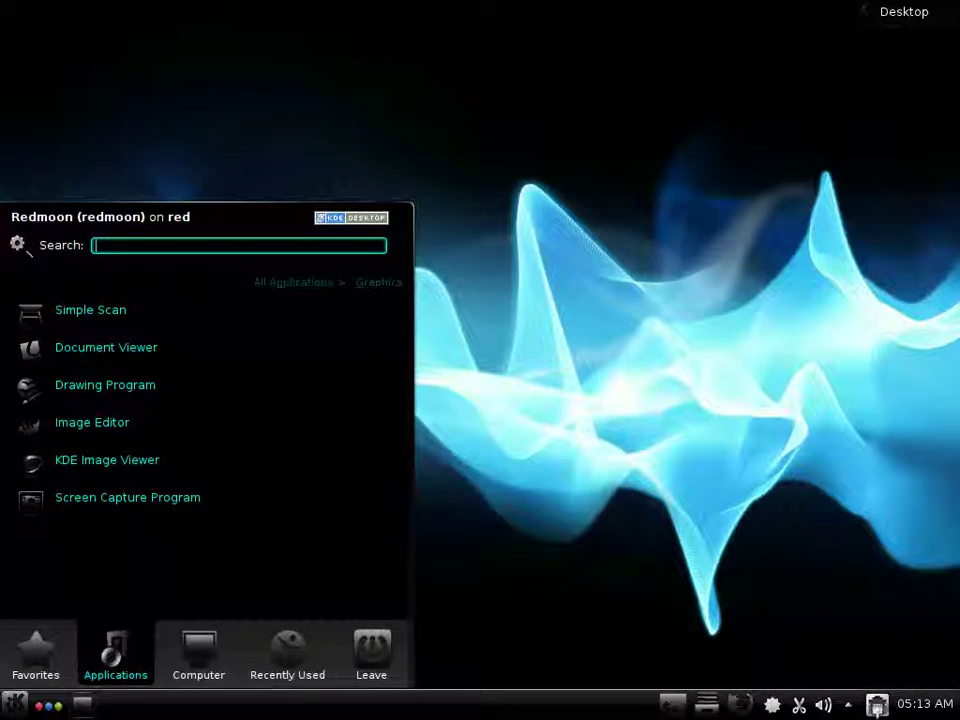
key("Up")
key("Left")
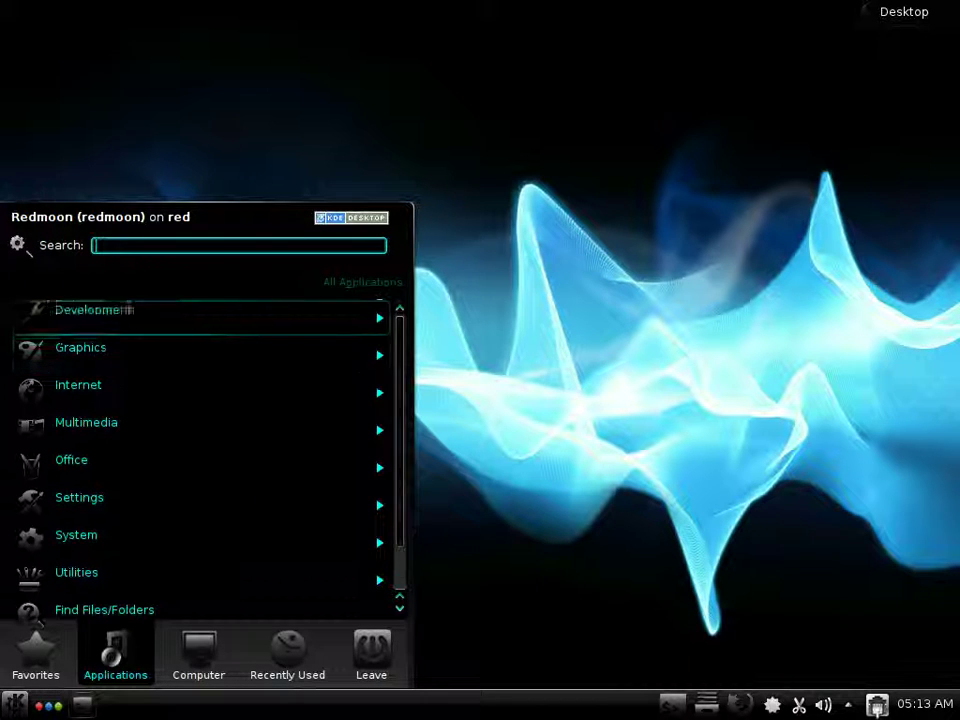
left_click(200, 354)
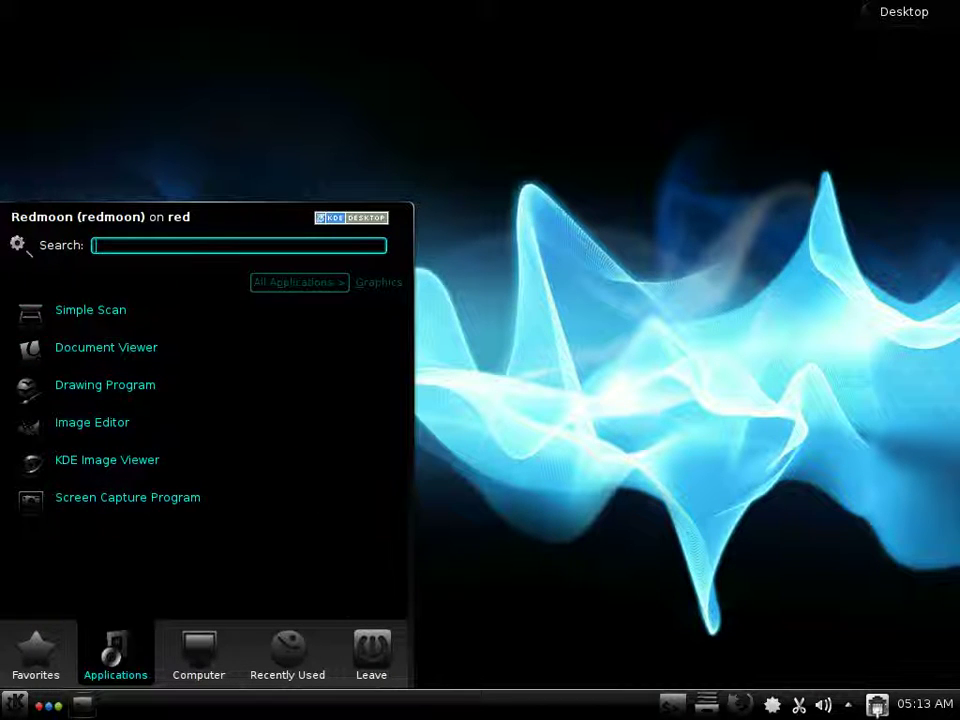
Step: Examine the installed programs in the application launcher's Internet category and return to the full category list
left_click(300, 282)
key("Down")
key("Down")
key("Right")
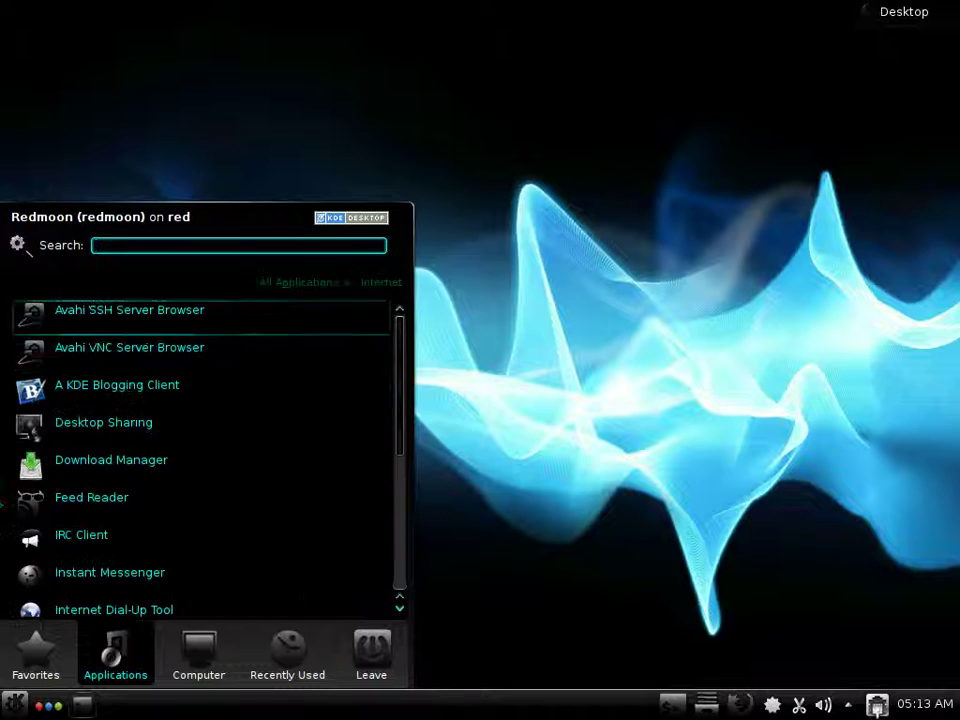
key("Up")
key("Down")
key("Down")
key("Down")
key("Down")
key("Down")
key("Down")
key("Down")
key("Down")
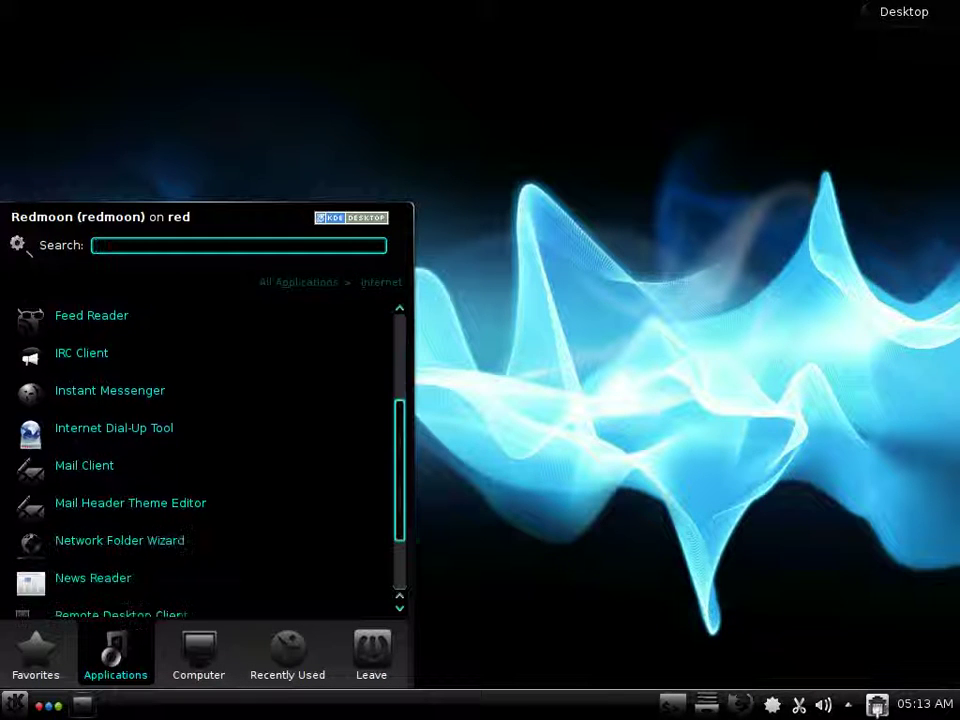
key("Up")
key("Up")
key("Return")
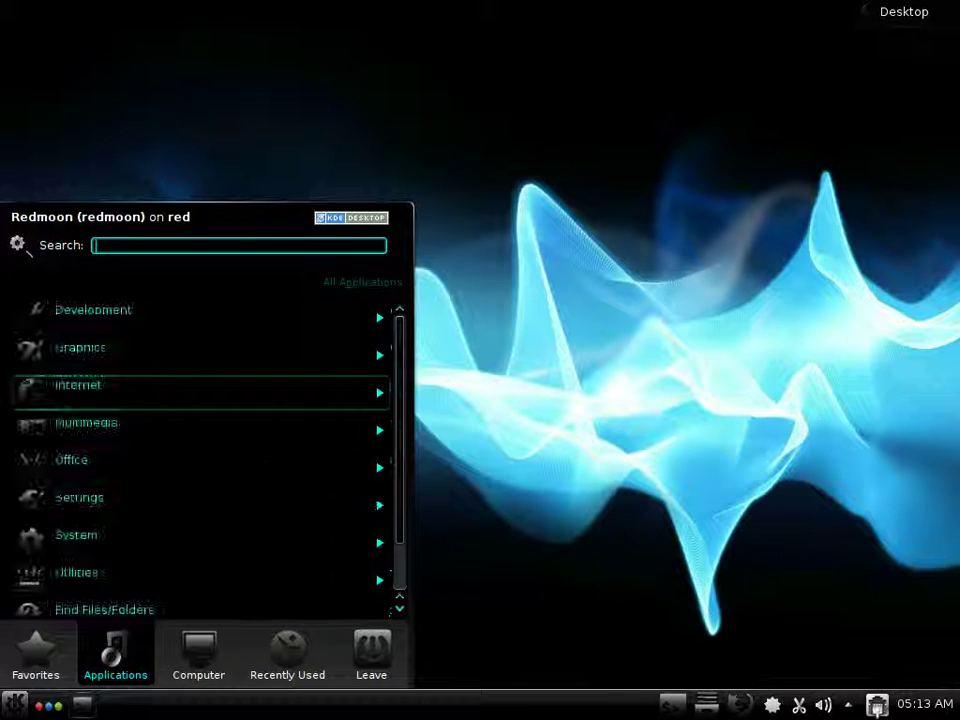
key("Up")
key("Up")
key("Up")
Step: Open the default desktop settings and select the stripes wallpaper from the image list
right_click(477, 497)
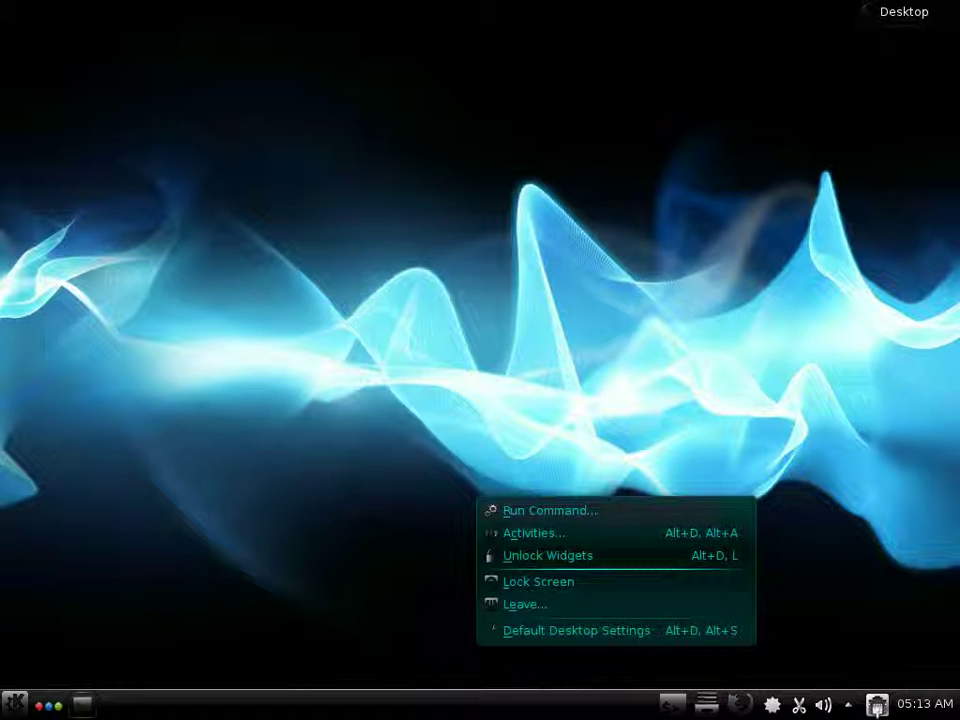
left_click(576, 631)
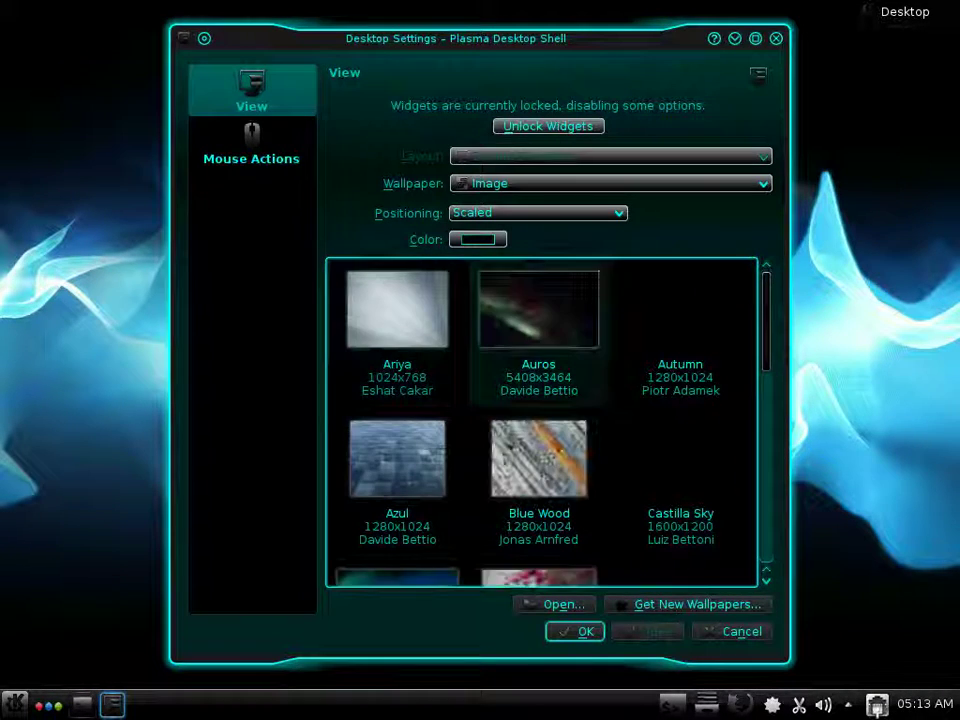
left_click(680, 480)
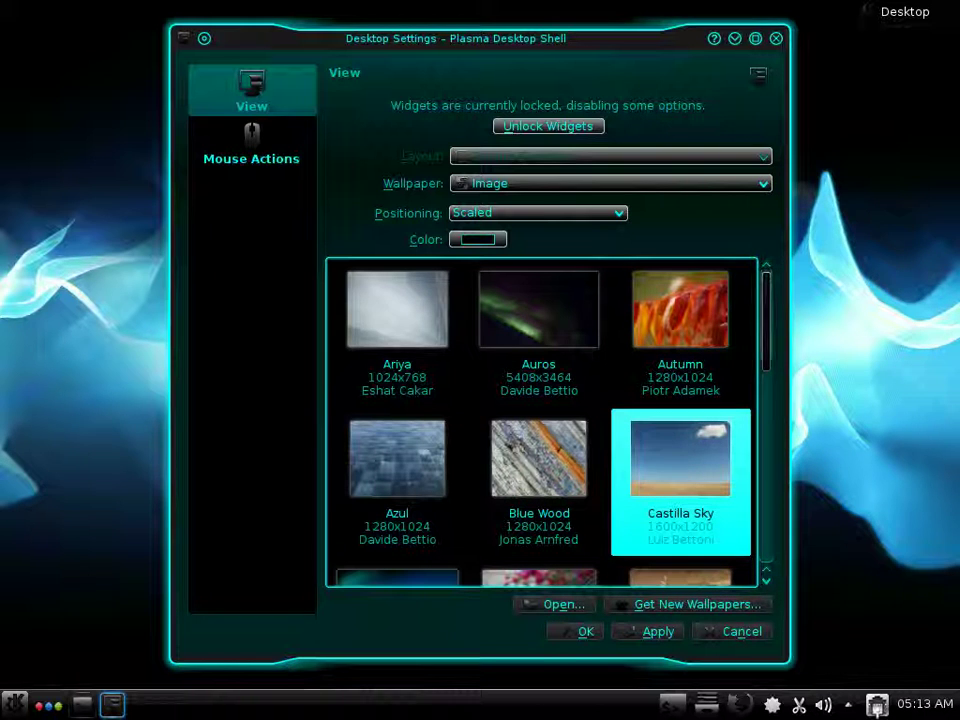
scroll(545, 420, "down", 6)
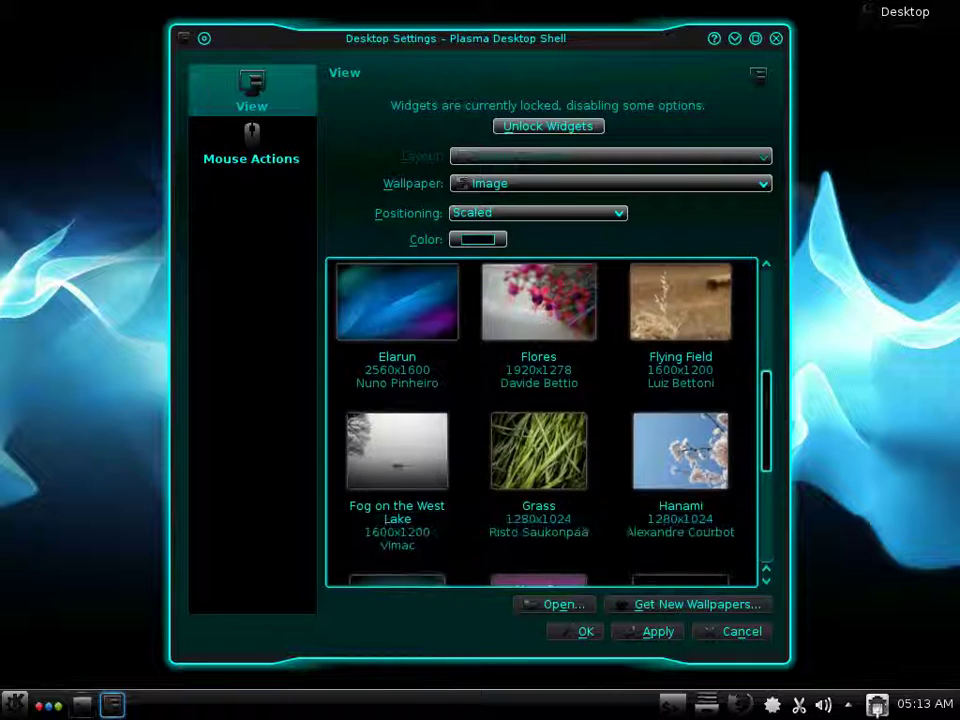
scroll(545, 420, "down", 5)
left_click(680, 450)
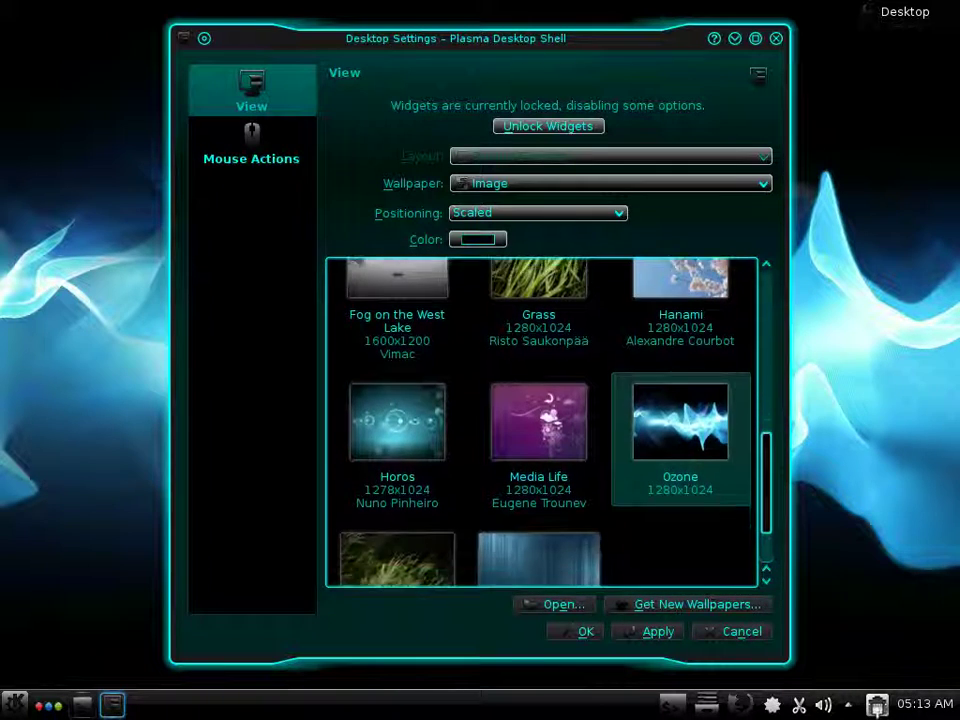
scroll(545, 450, "down", 2)
left_click(539, 515)
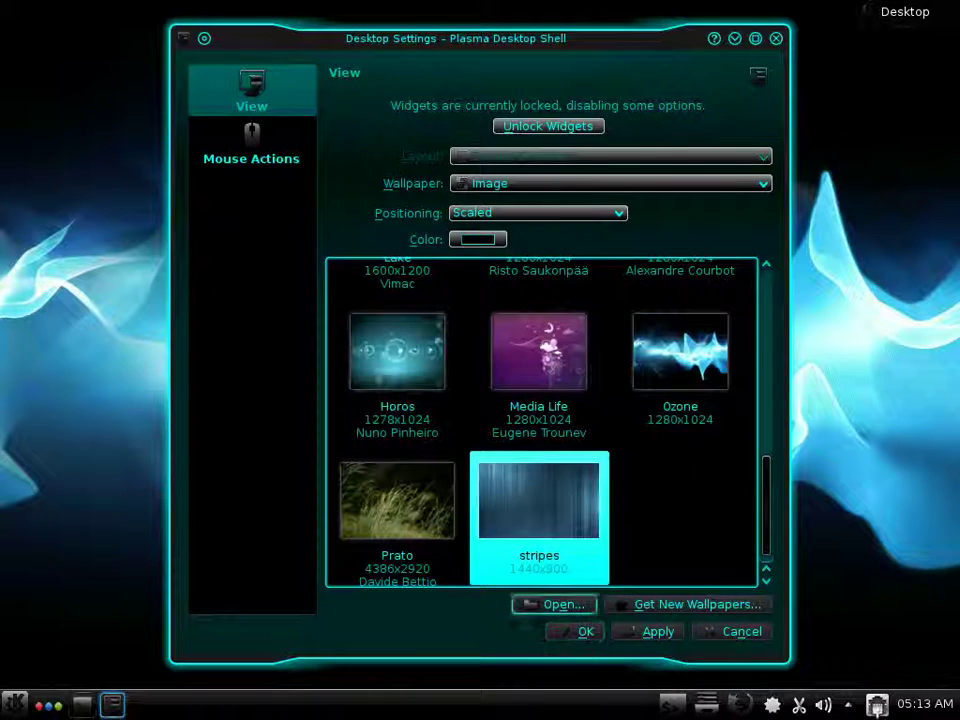
Step: Dismiss the wallpaper file chooser without picking a file, and apply the selected wallpaper to the desktop
left_click(563, 604)
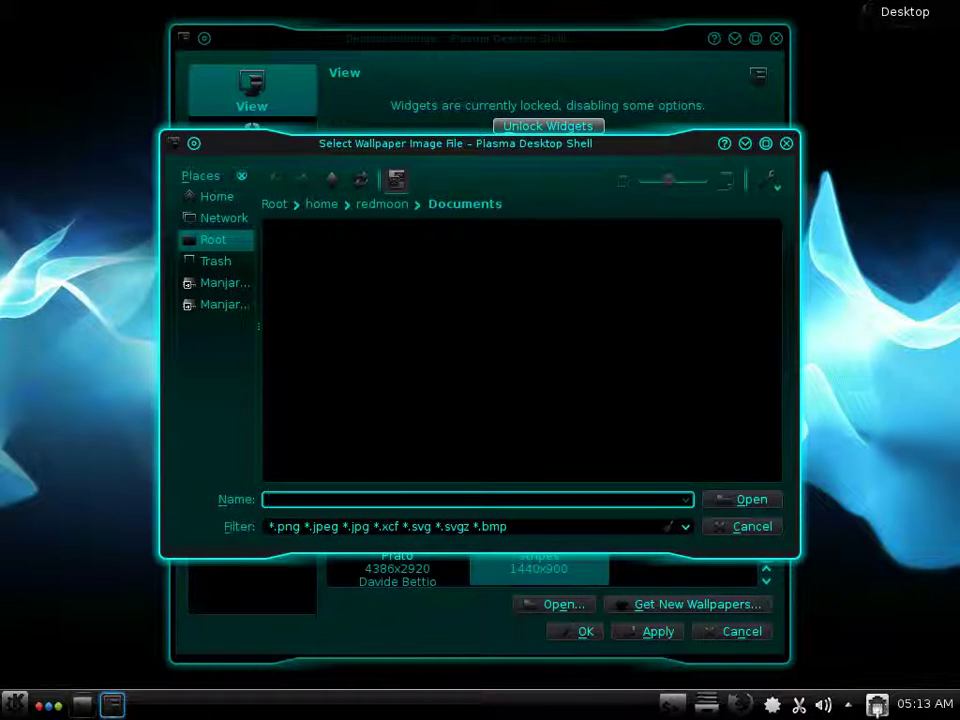
key("Escape")
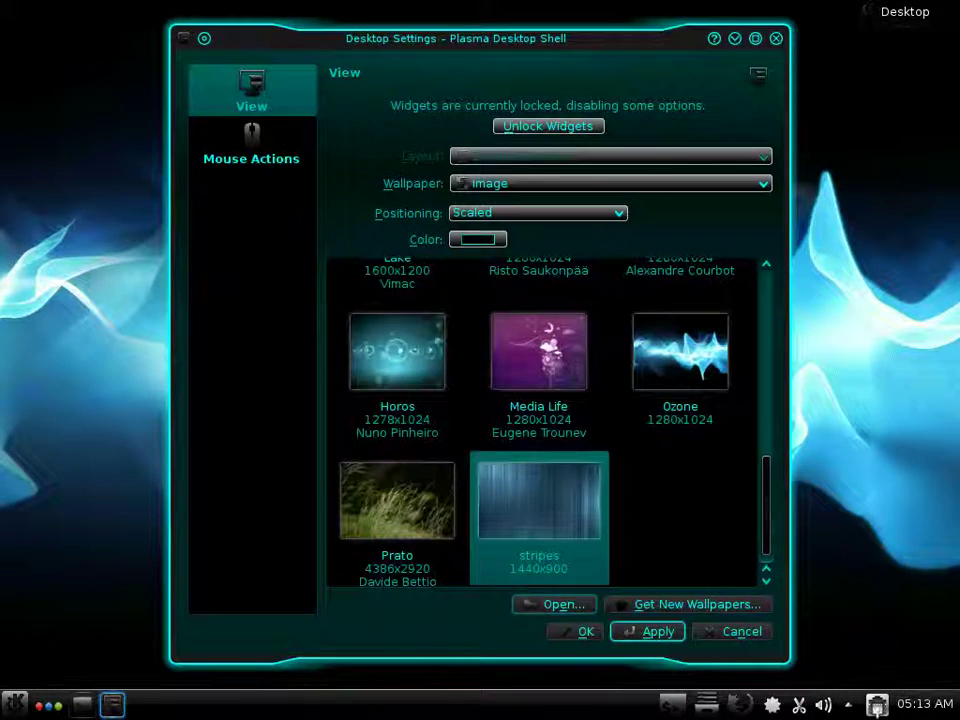
left_click(658, 631)
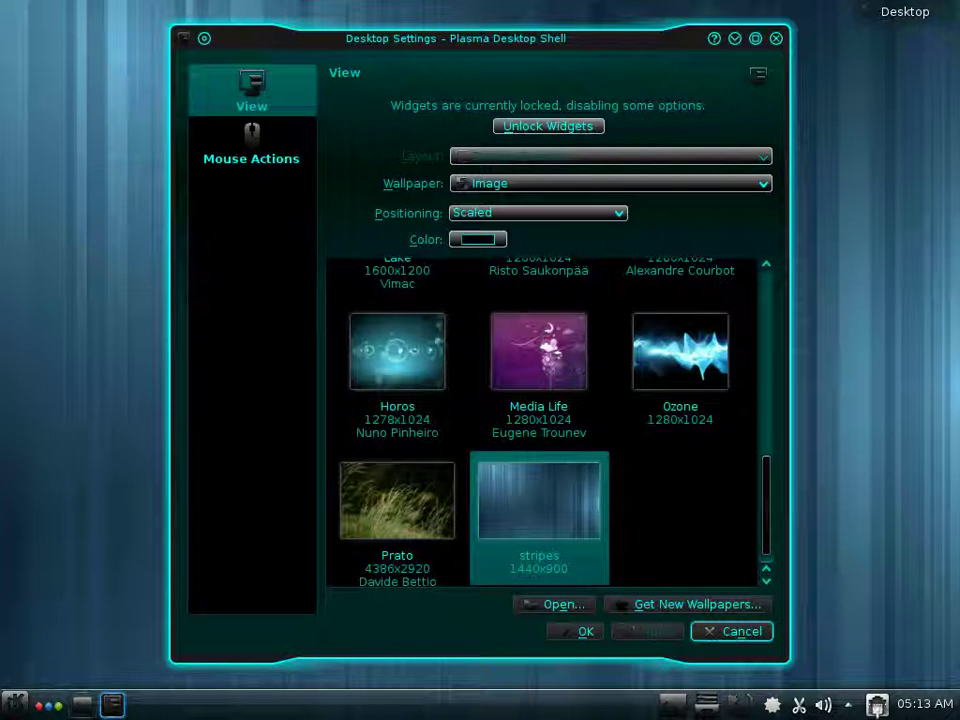
left_click(576, 631)
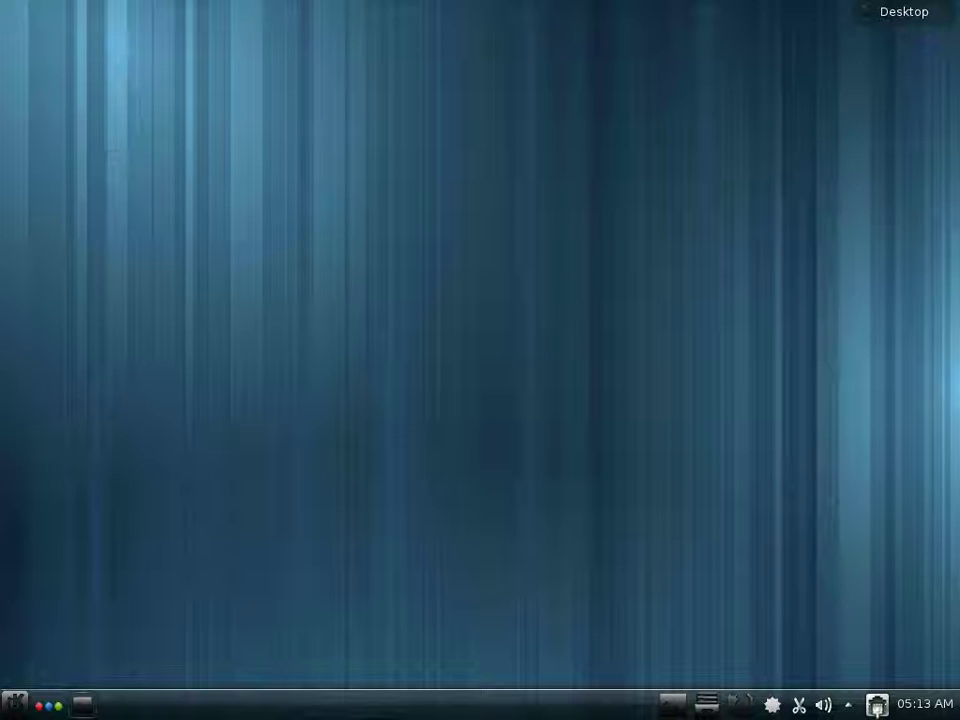
Step: Open the application launcher's System category and look through its full list of installed system tools
left_click(15, 703)
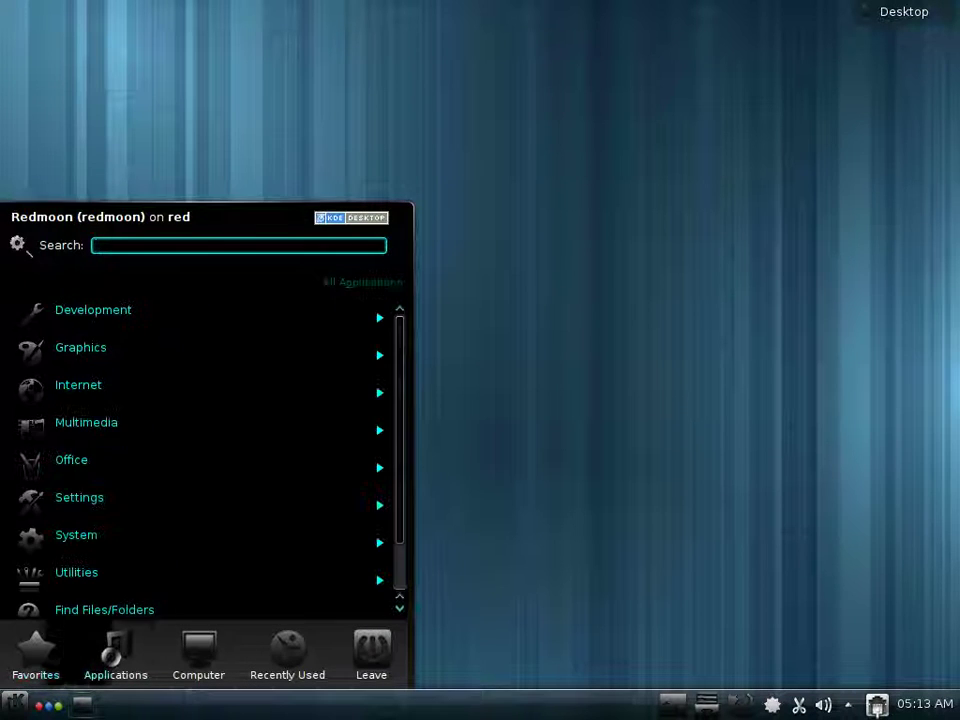
scroll(200, 560, "down", 1)
scroll(200, 560, "down", 2)
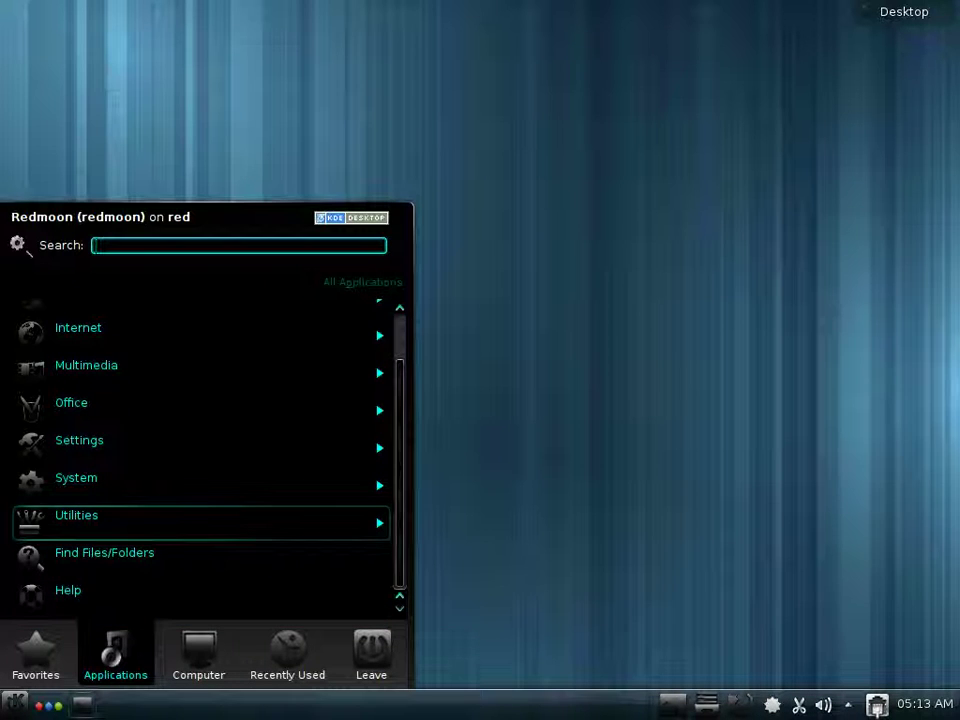
left_click(200, 480)
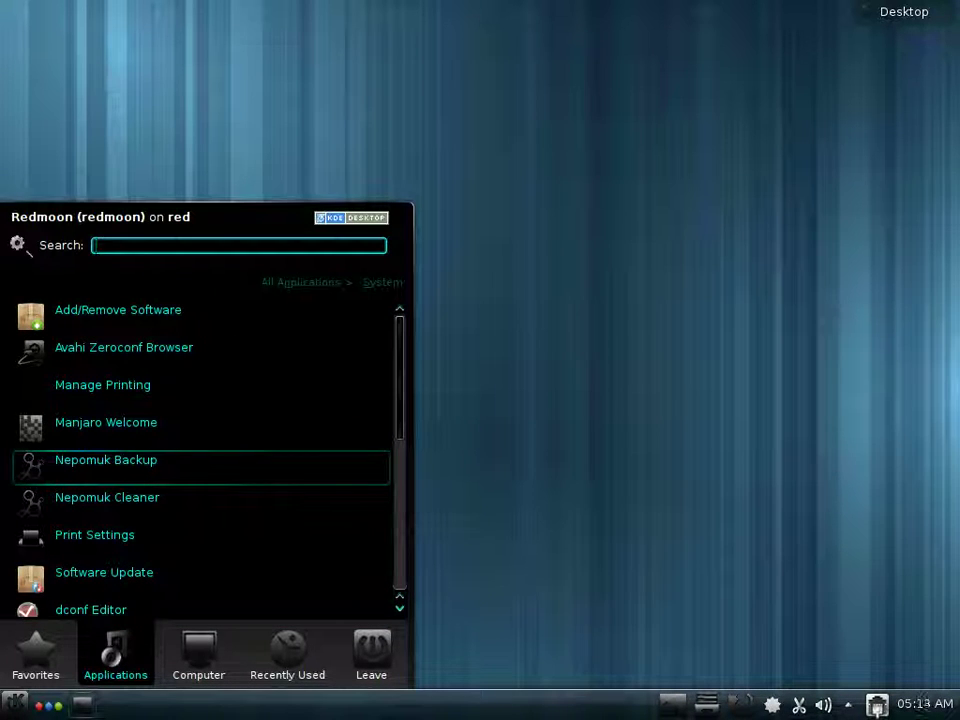
scroll(200, 422, "down", 3)
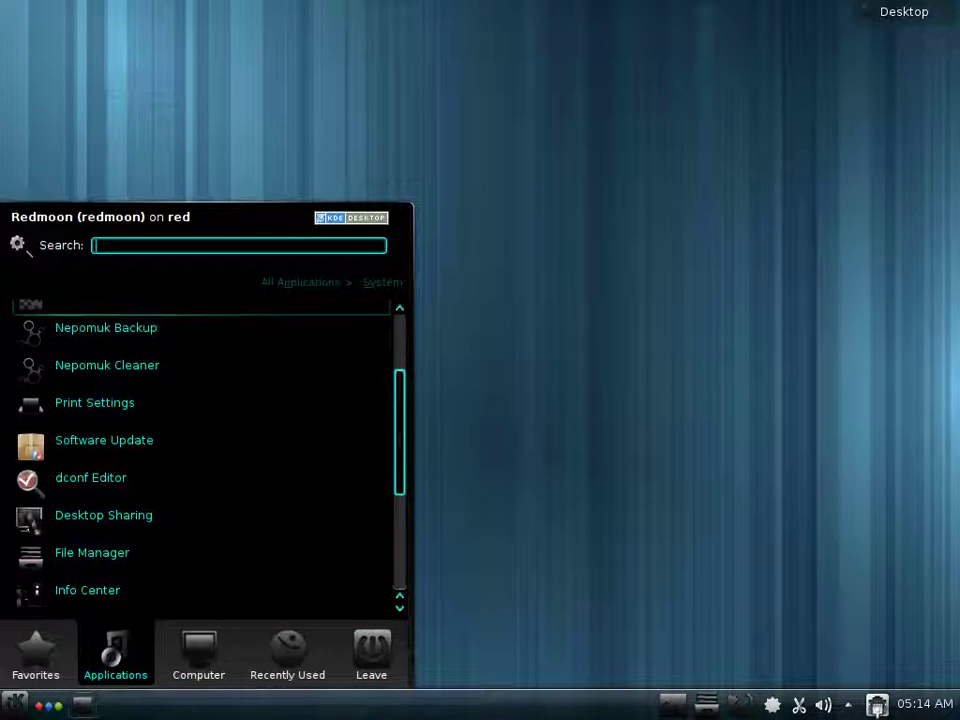
scroll(200, 450, "down", 1)
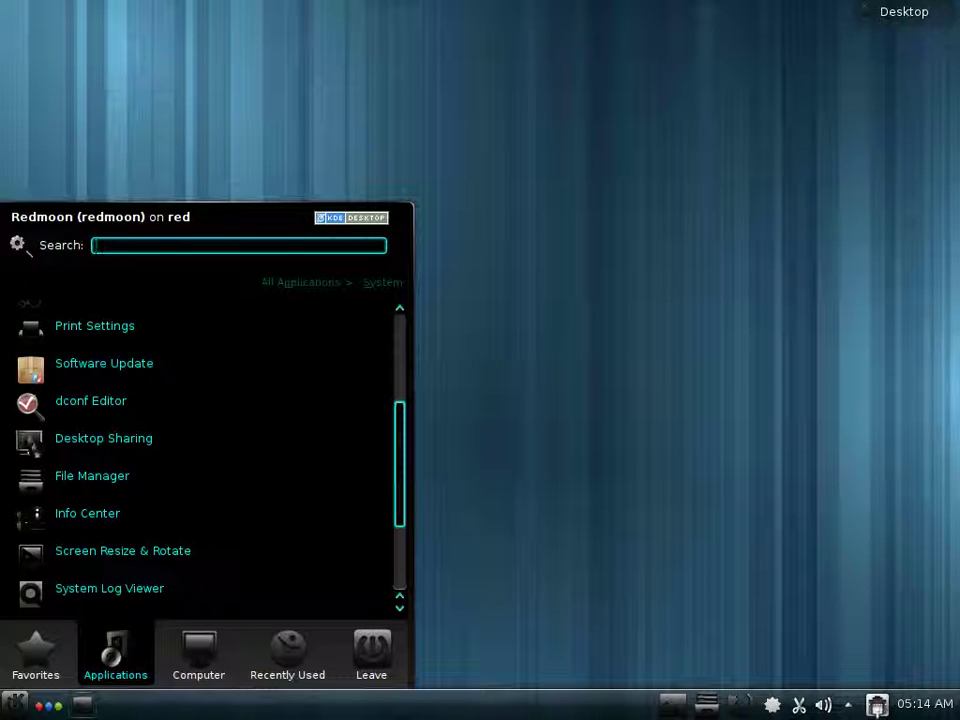
scroll(200, 450, "down", 3)
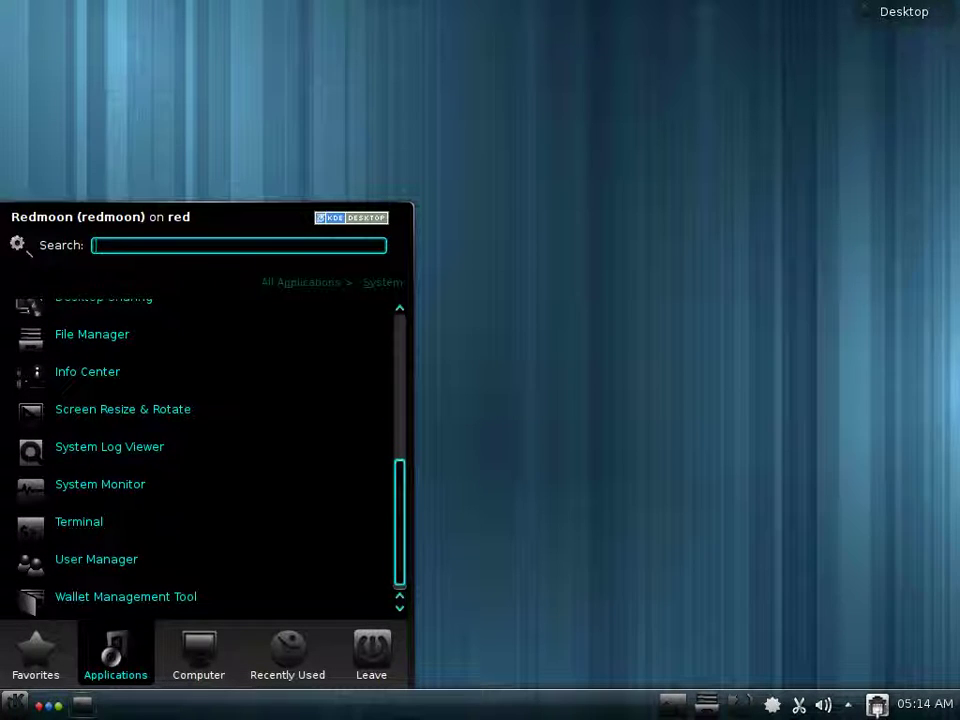
scroll(200, 410, "up", 6)
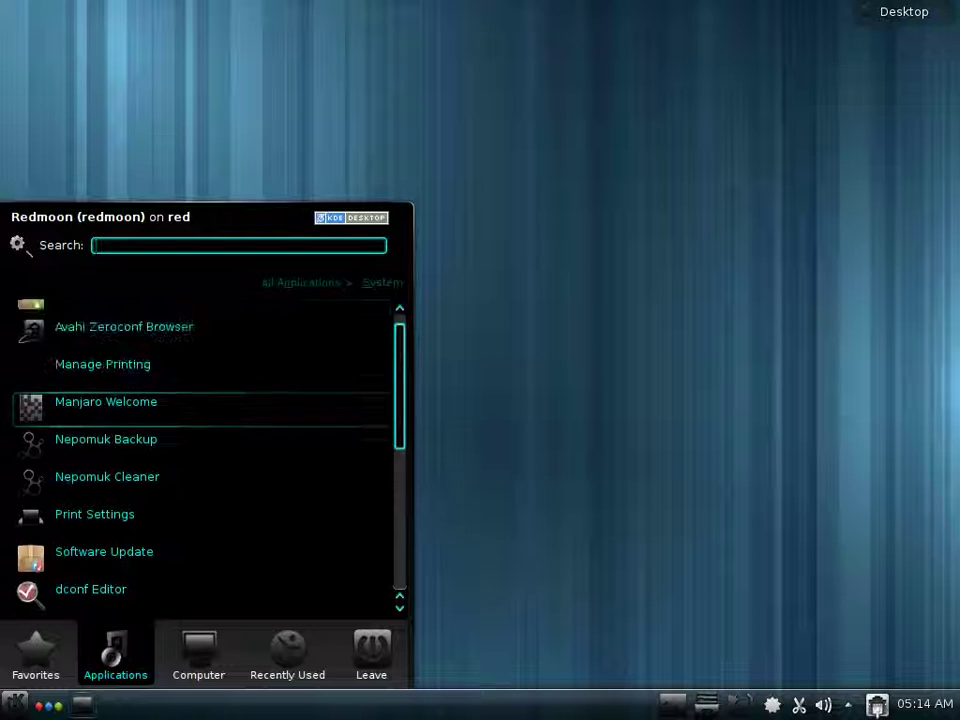
Step: Return to the full application category list and launch System Settings from the Settings category
left_click_drag(400, 386, 400, 377)
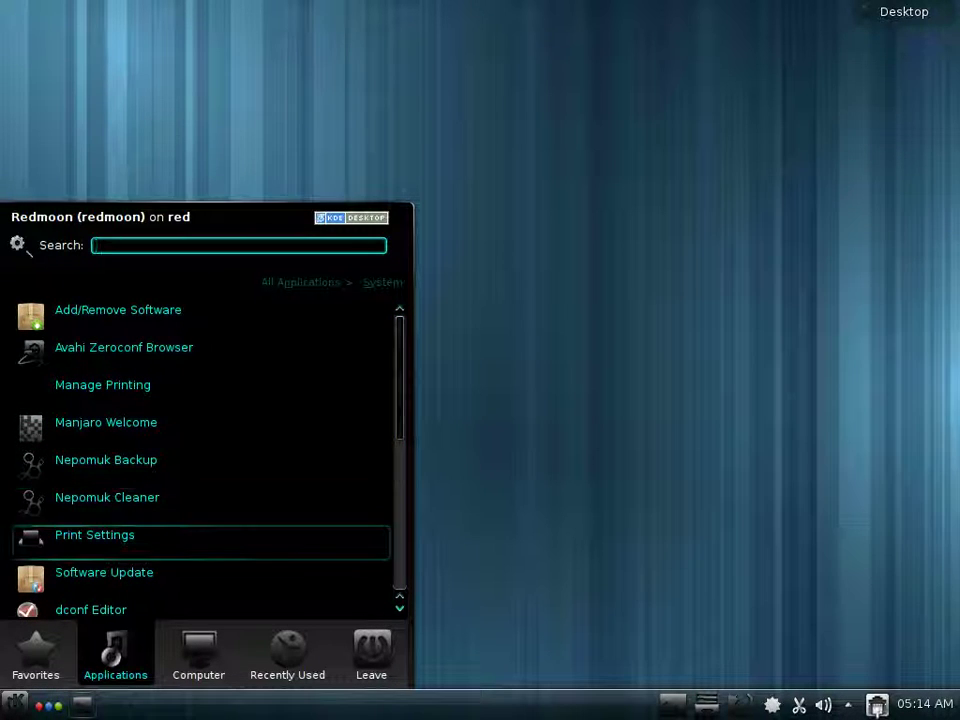
left_click(300, 282)
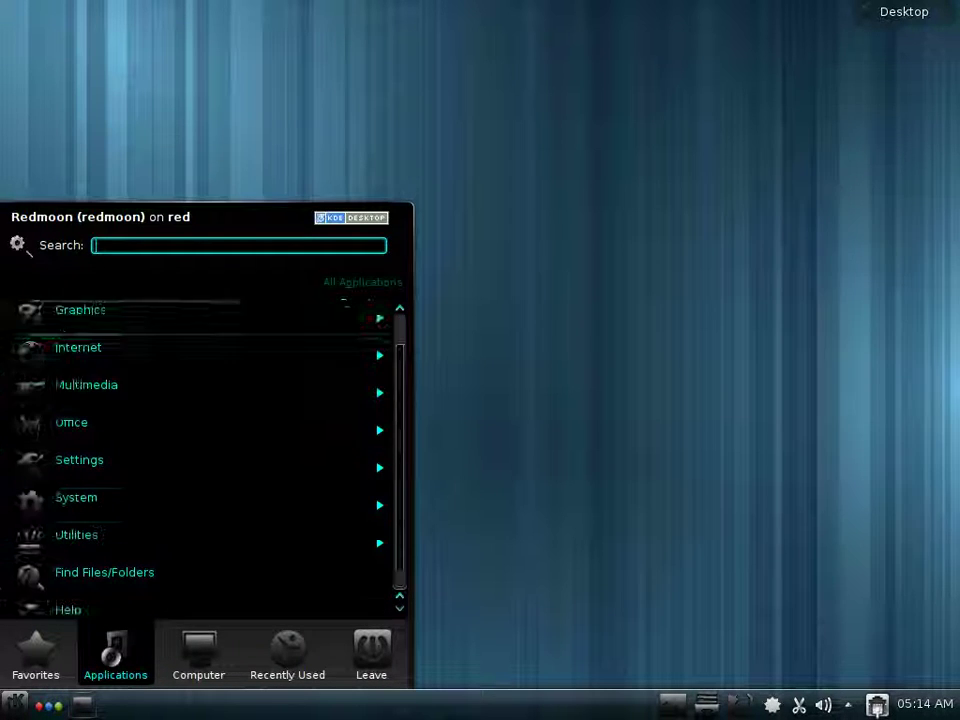
left_click(220, 468)
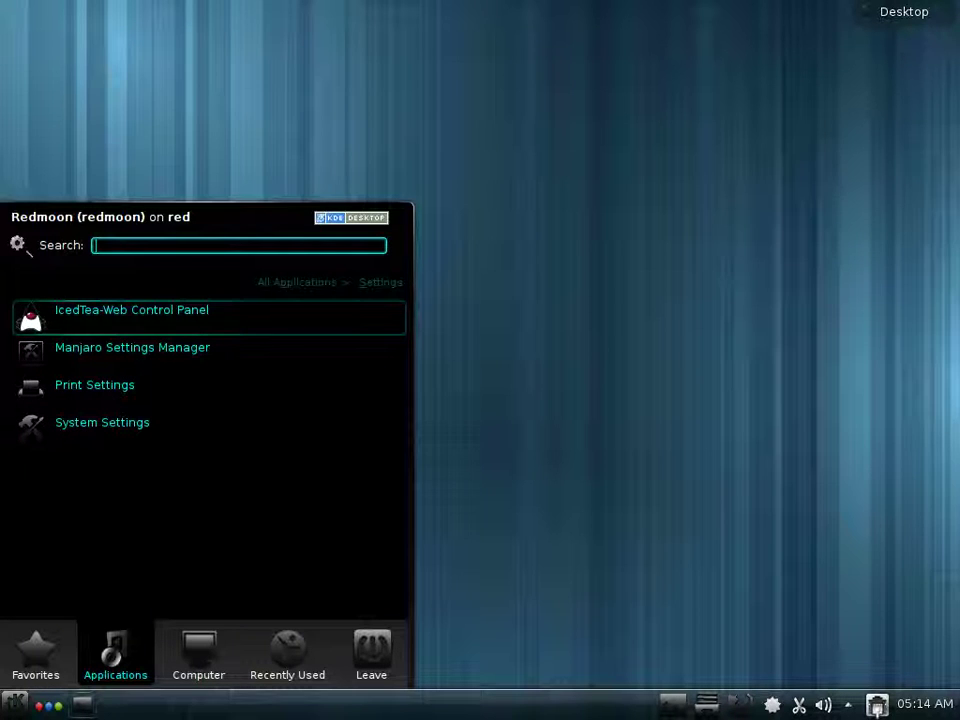
left_click(102, 422)
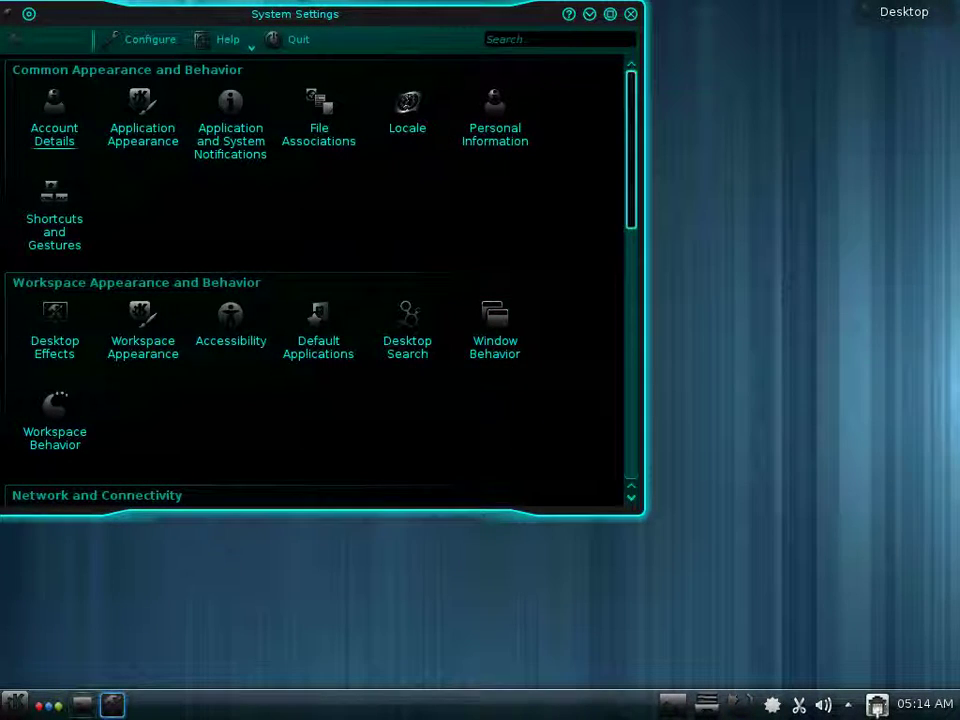
Step: Look through the available System Settings modules, from Common Appearance and Behavior down to Hardware and Lost and Found
scroll(320, 280, "down", 2)
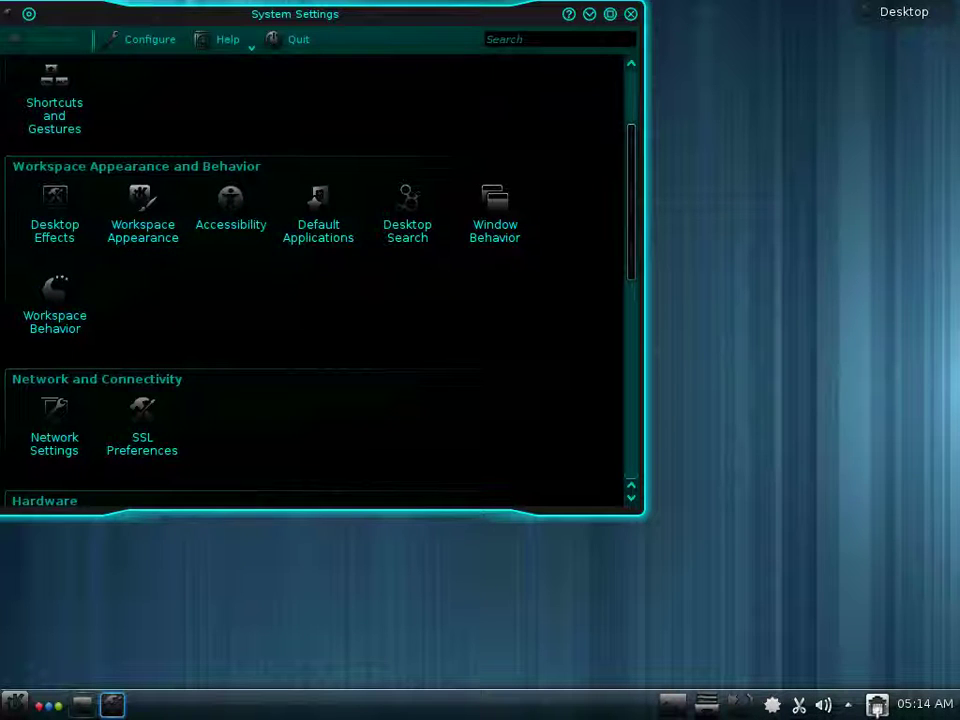
scroll(315, 285, "down", 4)
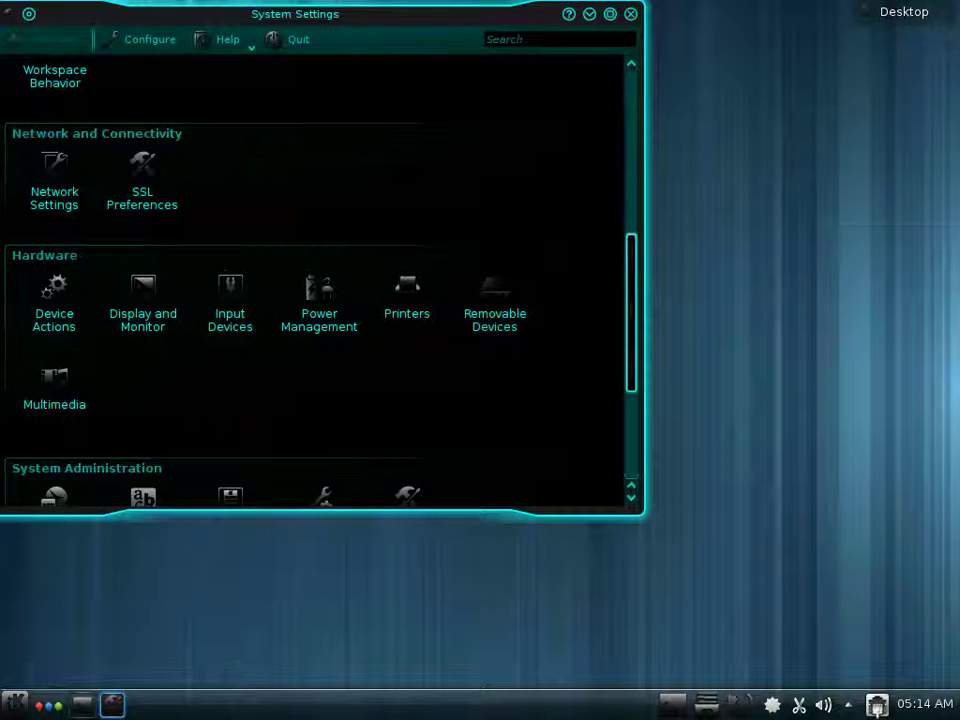
scroll(315, 285, "down", 3)
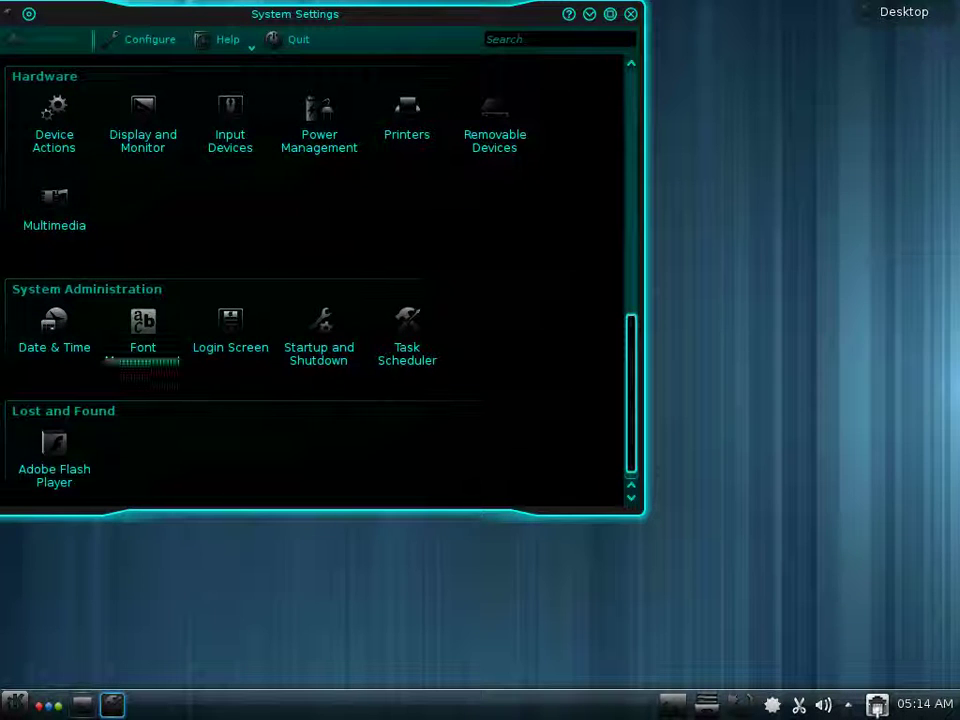
mouse_move(143, 124)
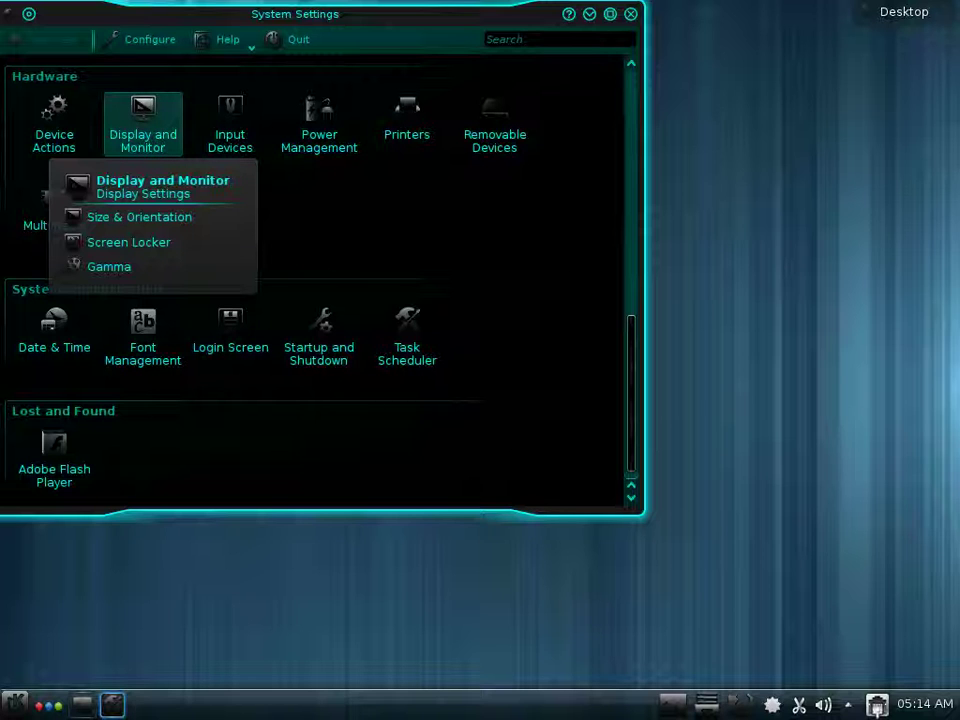
scroll(315, 285, "up", 5)
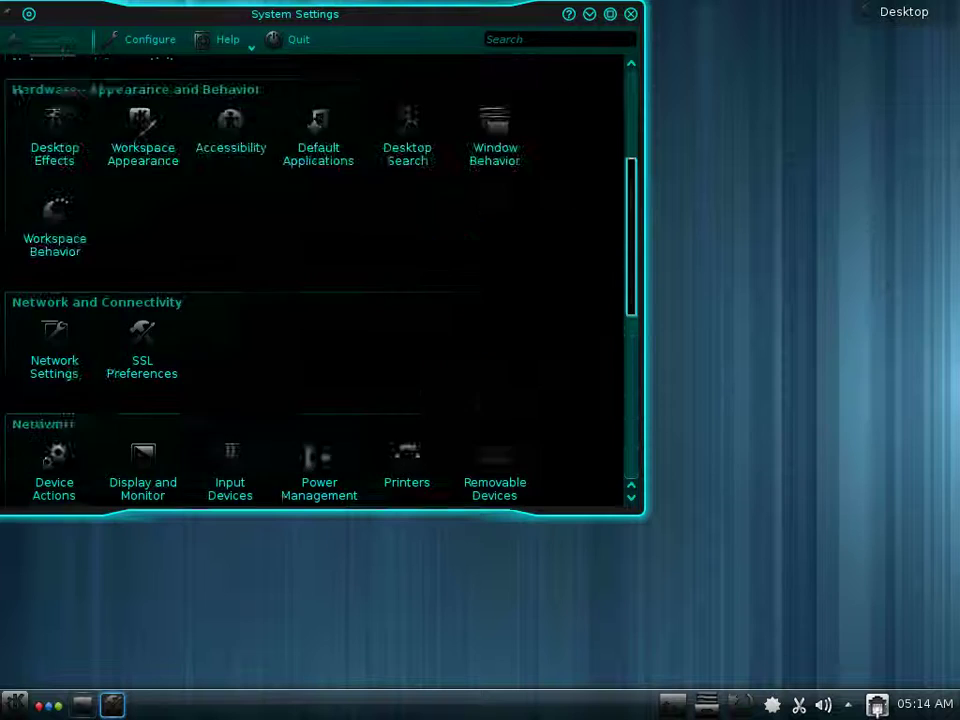
left_click_drag(631, 237, 631, 150)
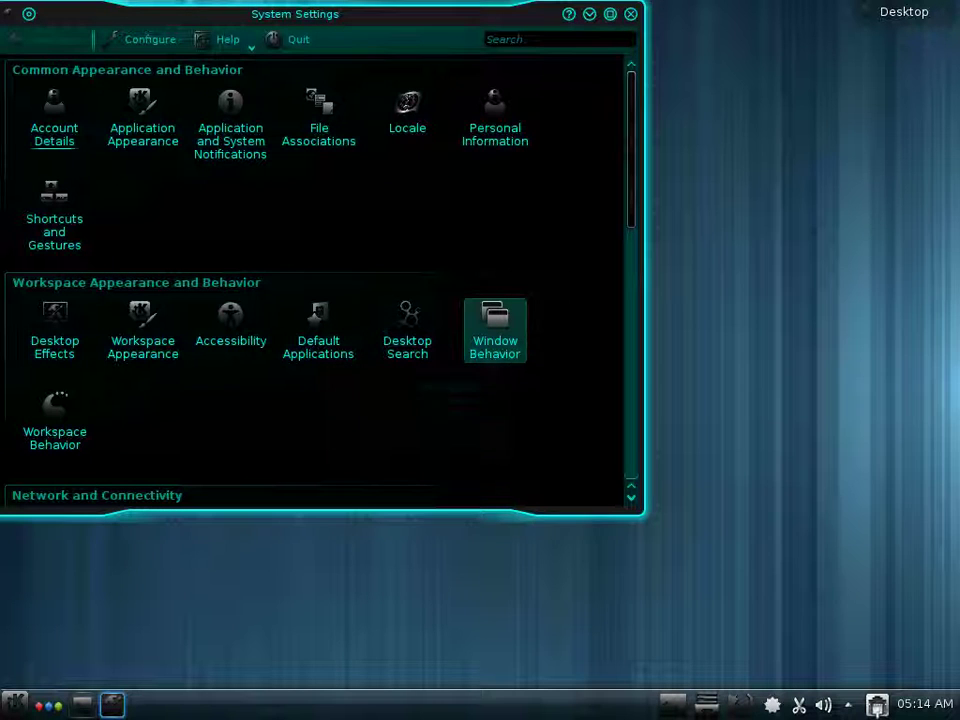
scroll(315, 280, "down", 3)
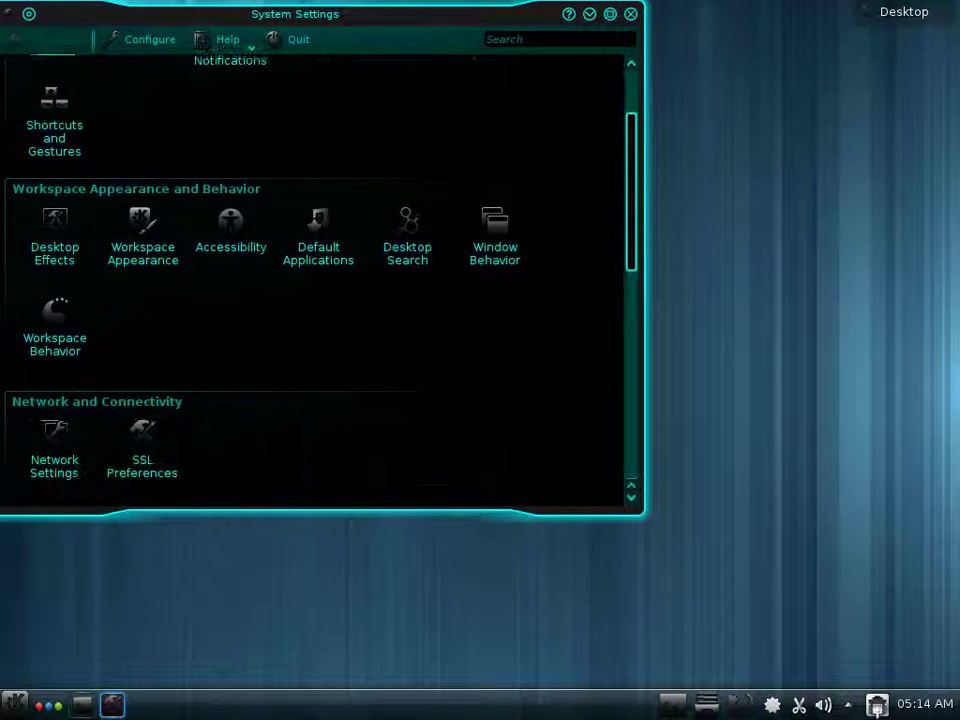
scroll(315, 280, "down", 2)
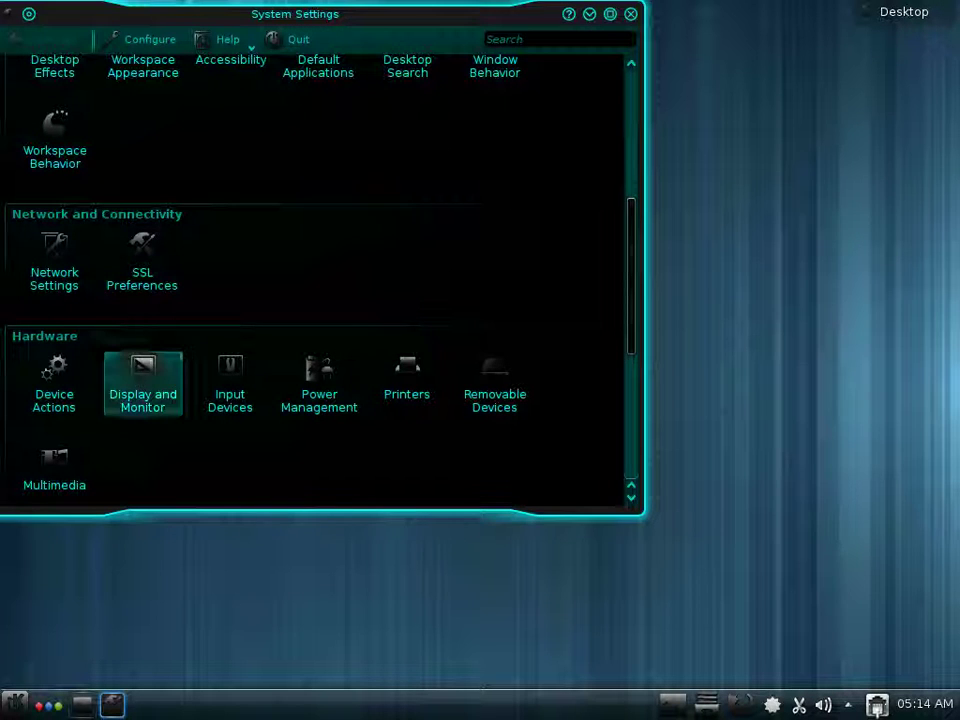
Step: Open the Display and Monitor settings and examine the Size & Orientation, Screen Locker and Gamma pages, including the test picture choices
left_click(143, 385)
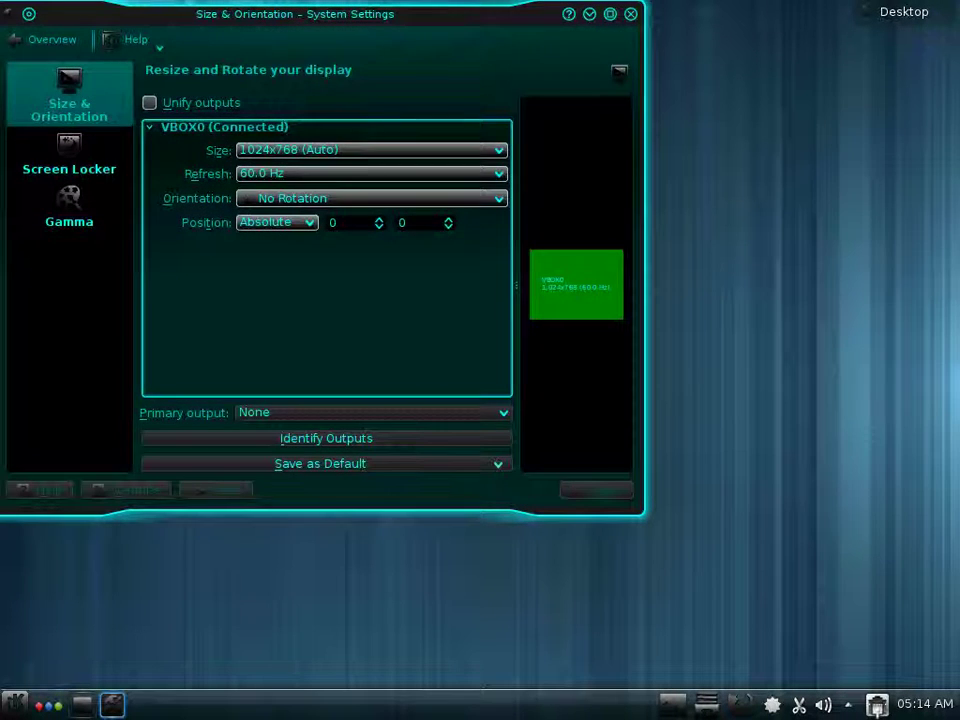
left_click(69, 154)
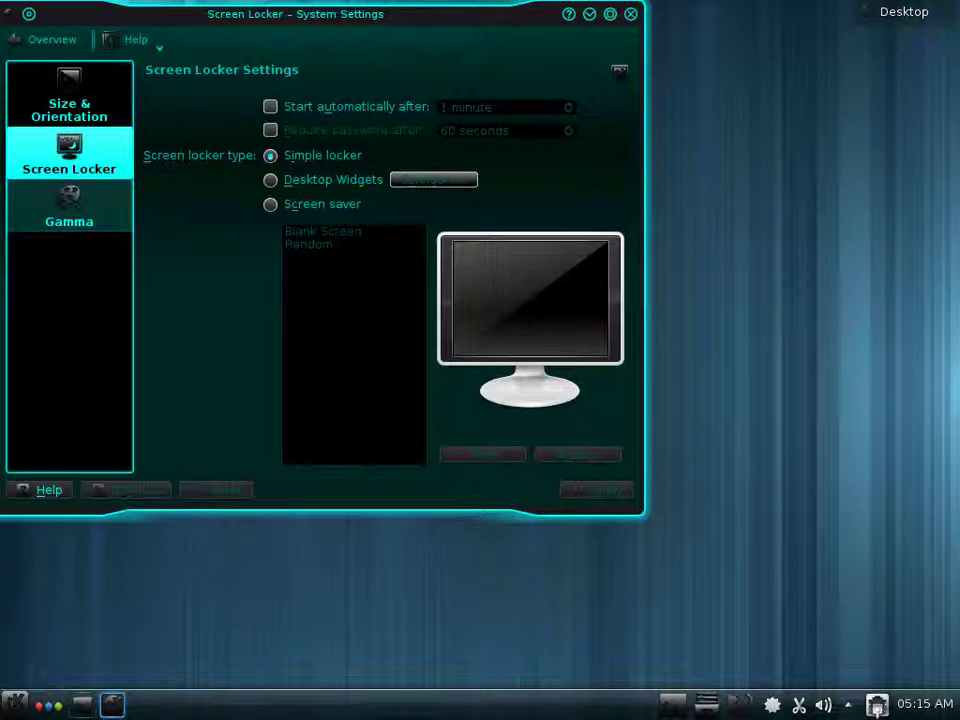
left_click(69, 207)
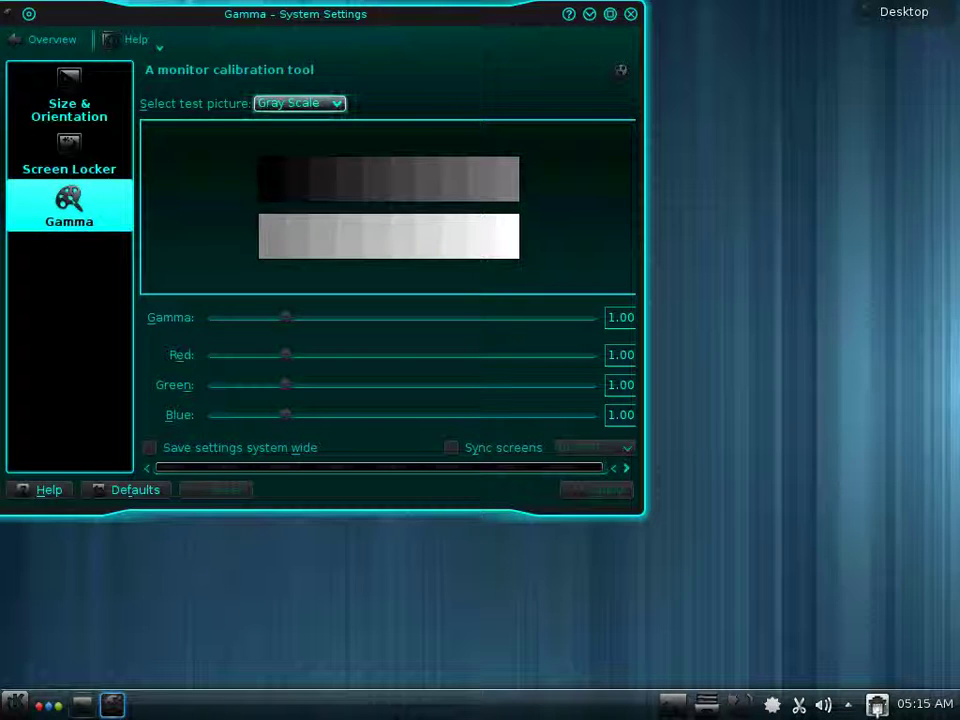
left_click(300, 103)
left_click(300, 104)
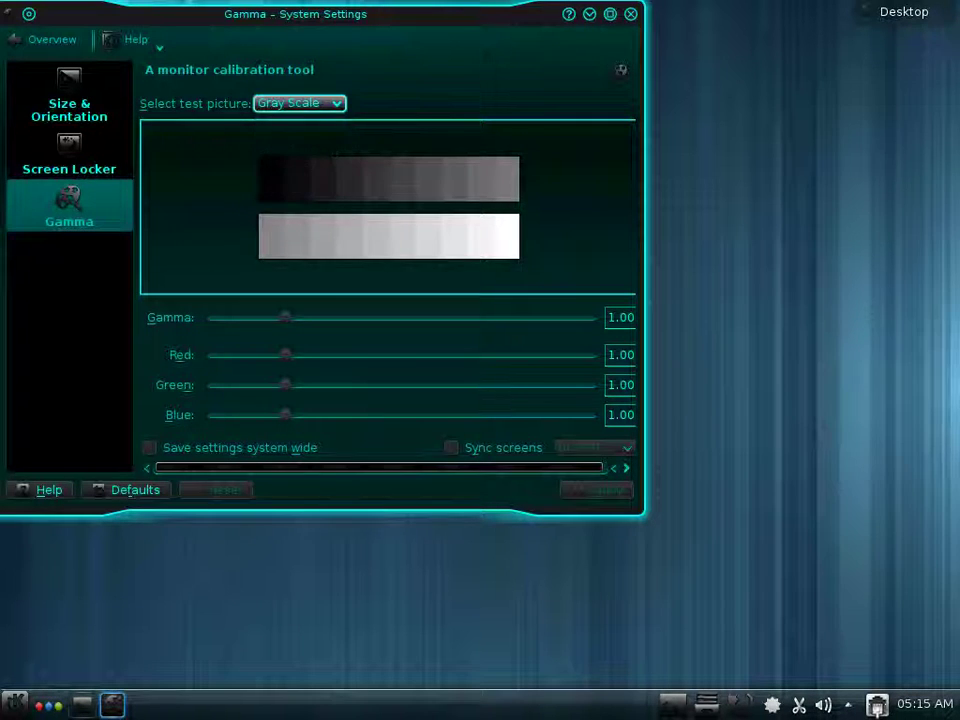
Step: Set the monitor gamma to 0.80, apply the change and close System Settings
left_click_drag(286, 317, 260, 317)
left_click(597, 490)
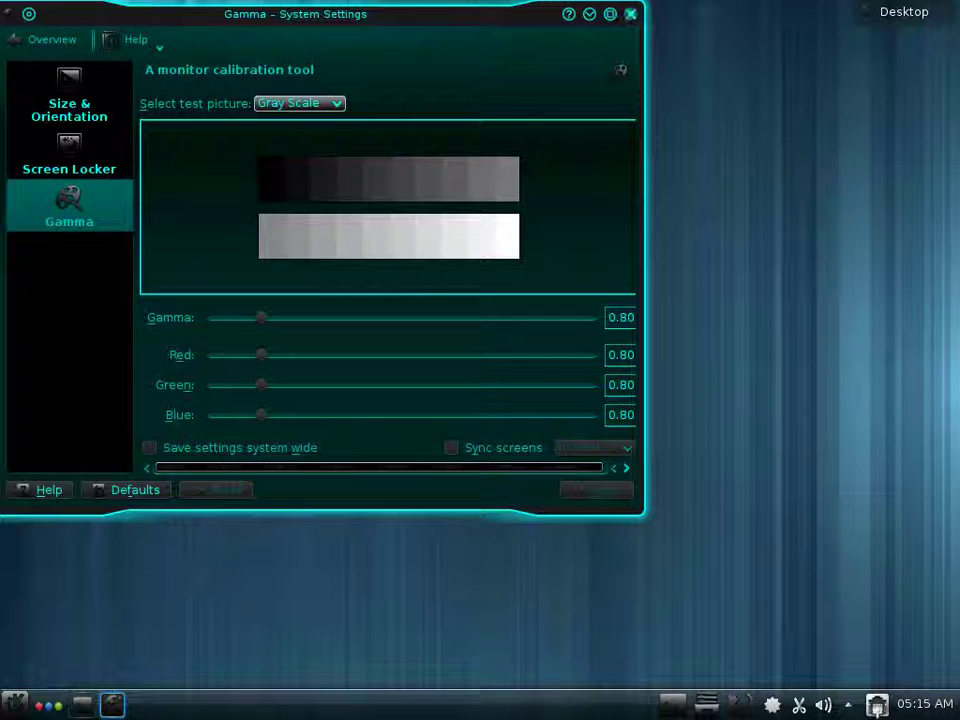
left_click(631, 14)
Step: View the desktop toolbox options, and open the Home folder in Dolphin and a new Konsole terminal window
left_click(903, 12)
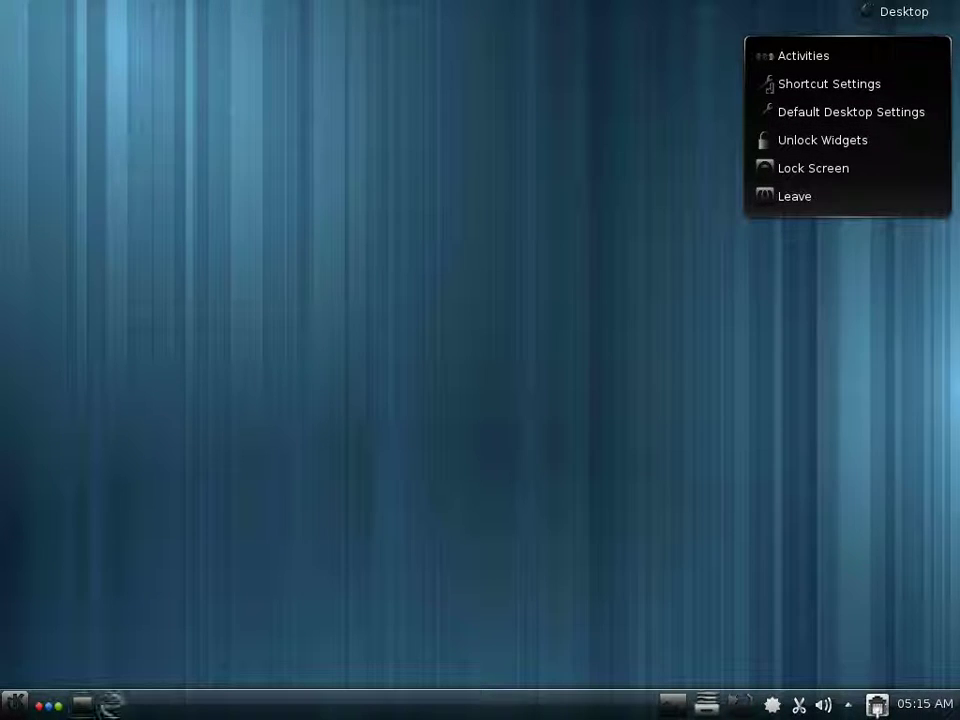
left_click(112, 706)
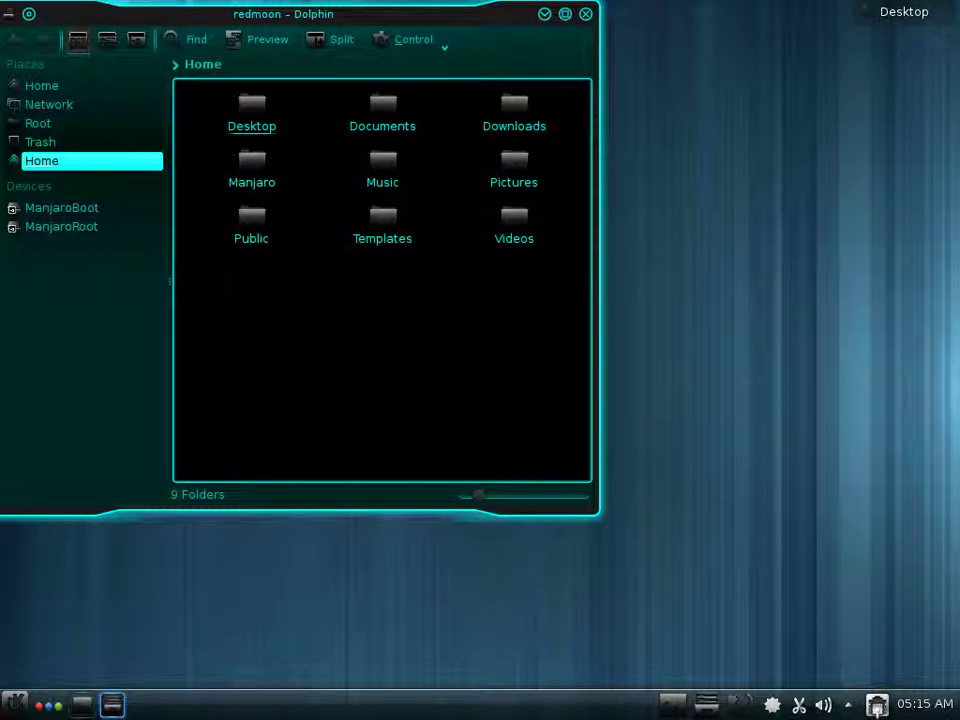
left_click(673, 705)
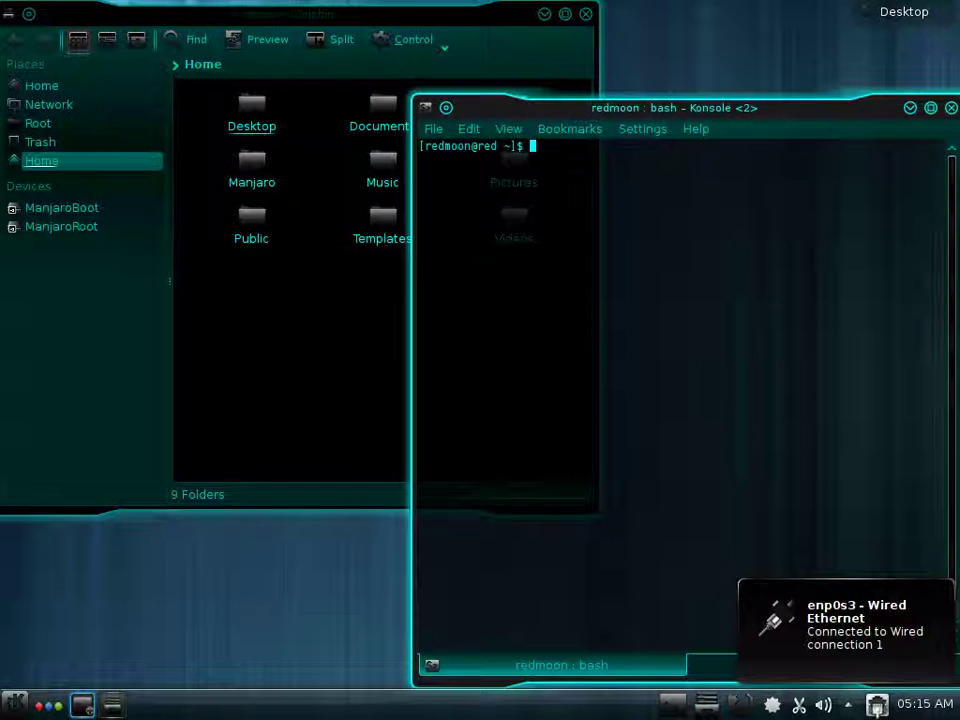
Step: Leave the current desktop session and log out to the login screen
left_click(900, 12)
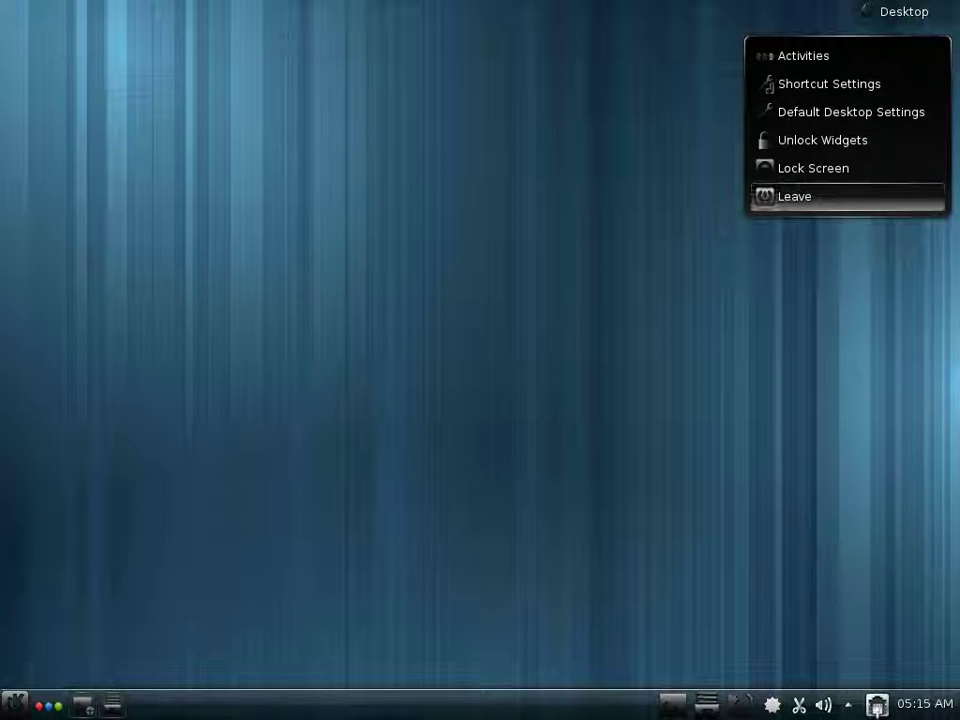
key("Return")
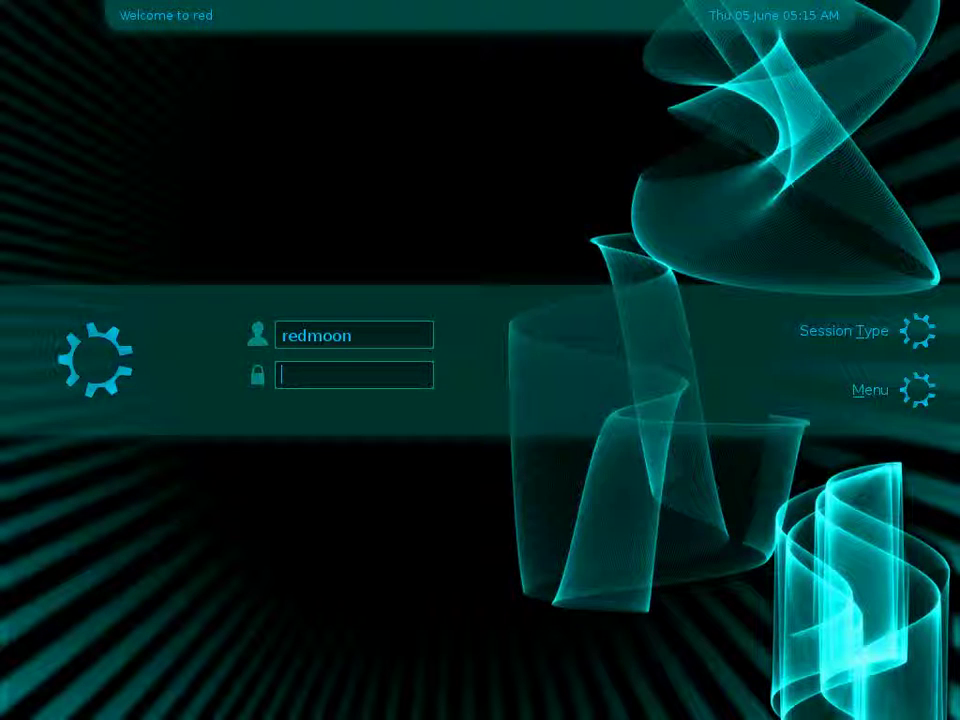
Step: Enter the account password, choose TWM as the session type and log in
type("•••••••••••")
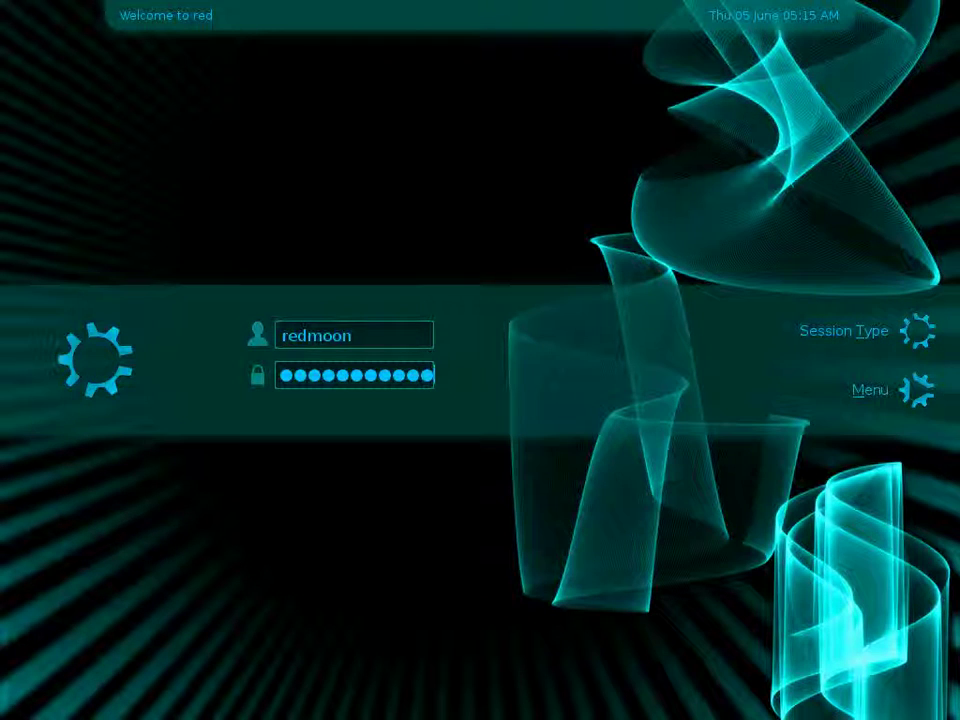
key("alt+t")
key("Down")
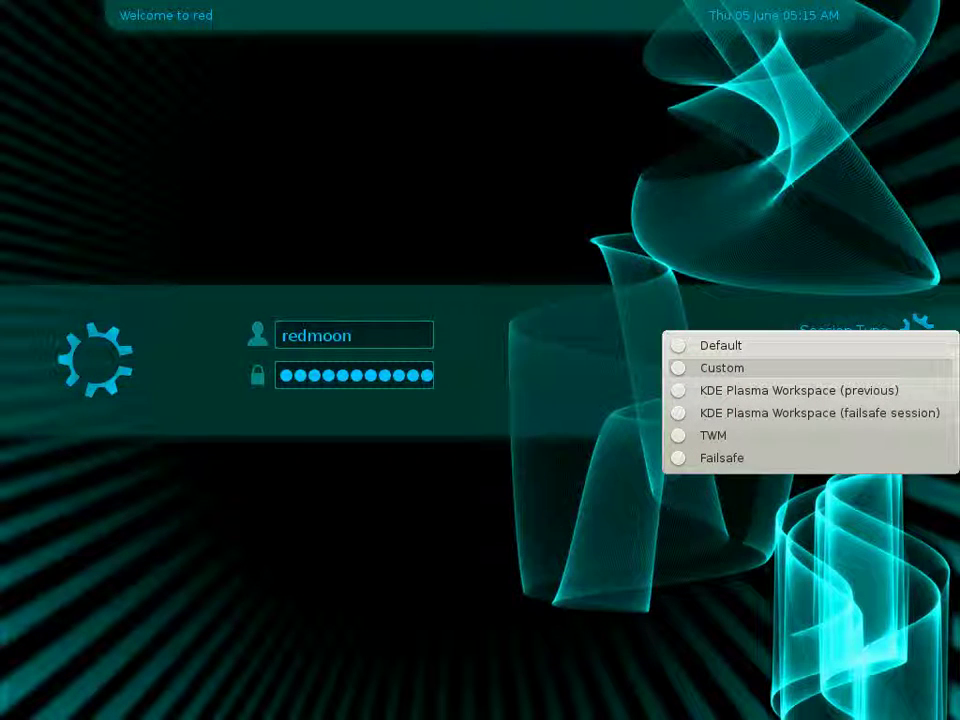
key("Down")
key("Down")
key("Down")
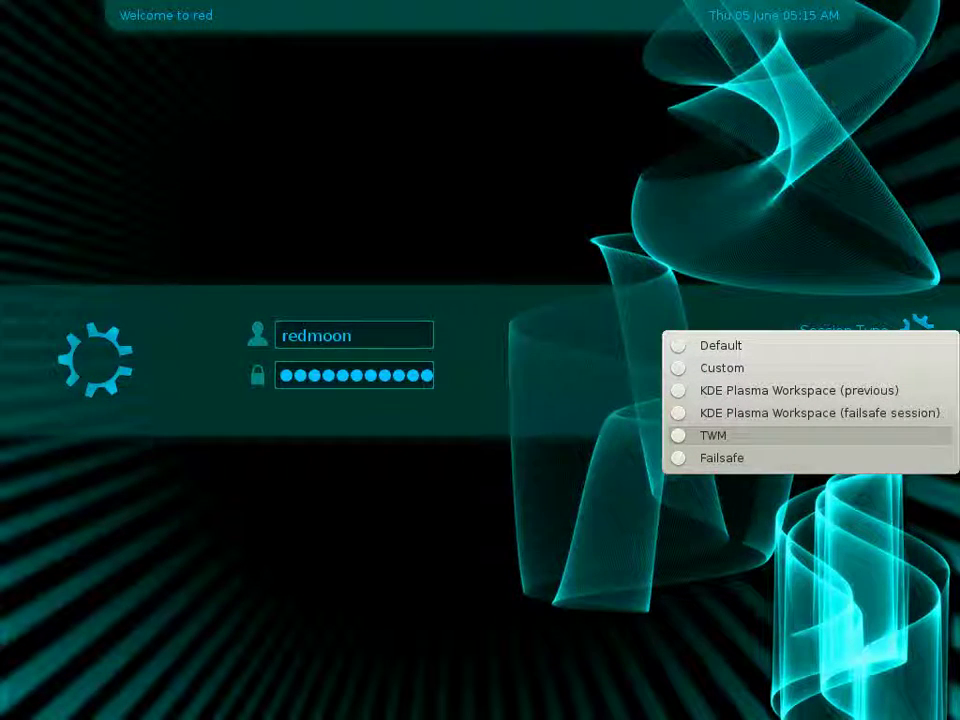
key("Return")
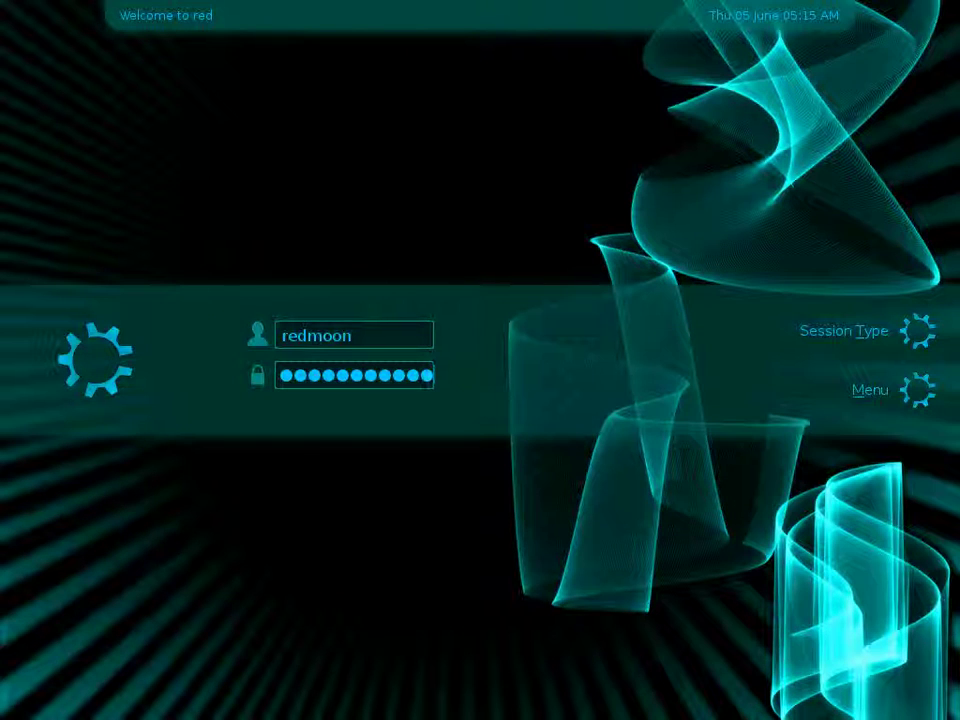
key("Return")
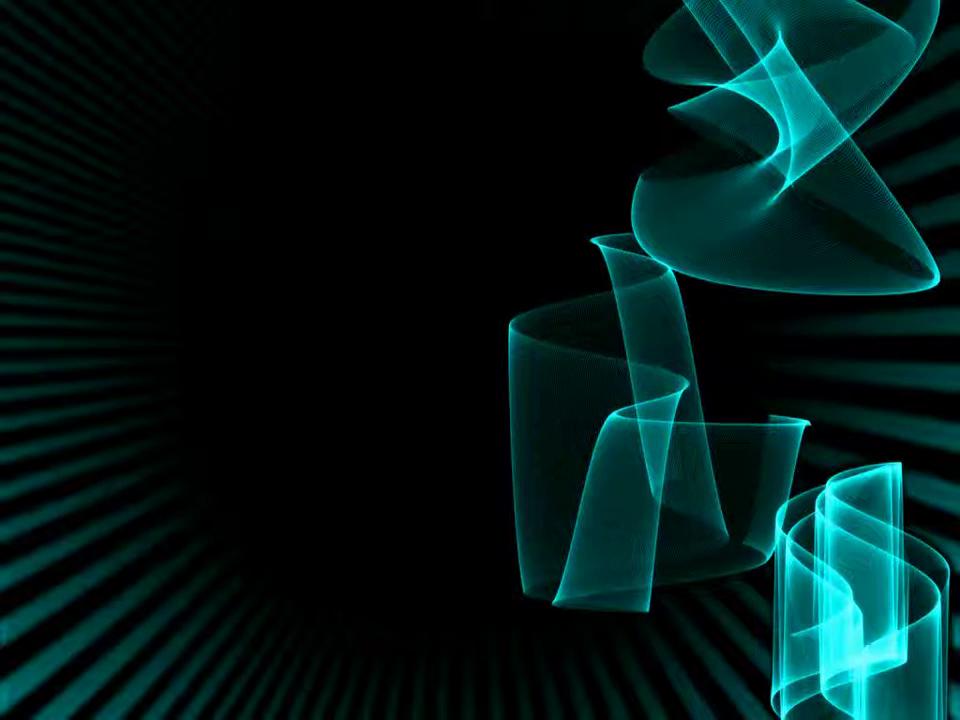